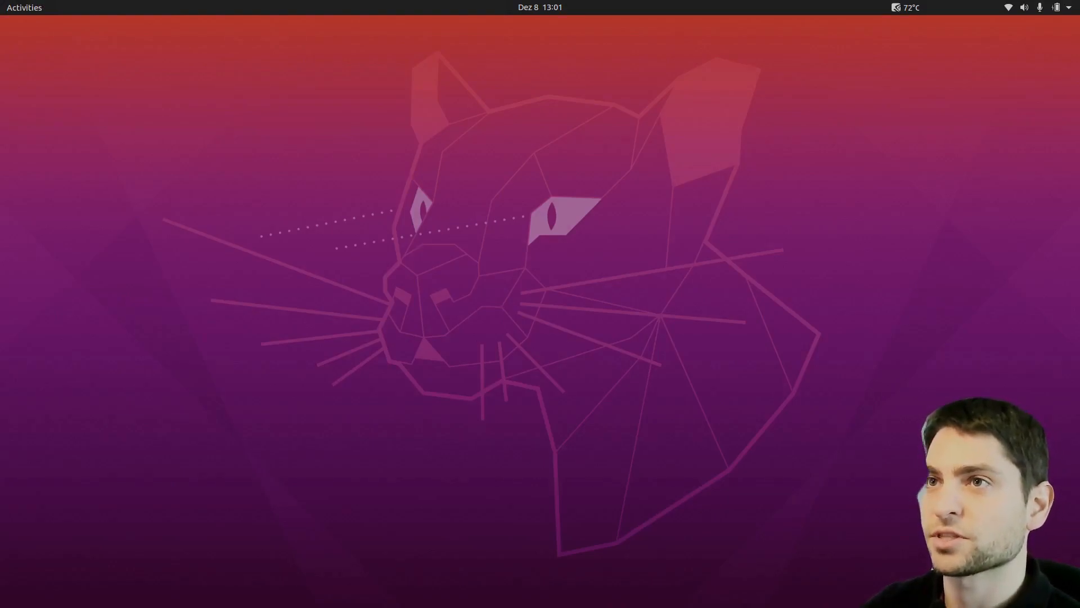
# Step: Check which NVIDIA driver is selected among the additional drivers in Software & Updates, closing the window when done
pyautogui.press('super')
pyautogui.write('softw')
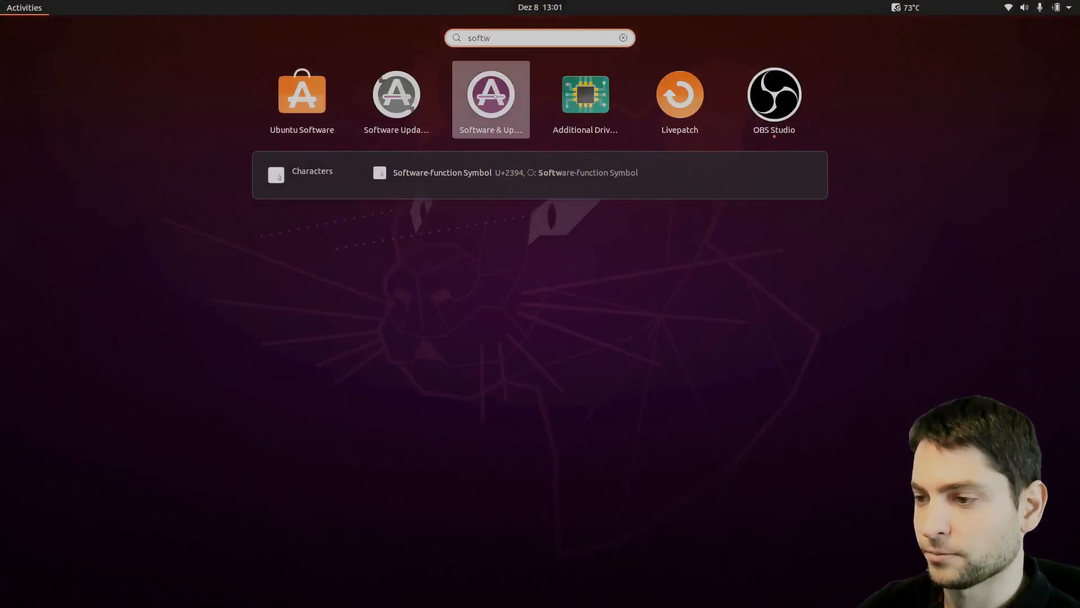
pyautogui.press('Return')
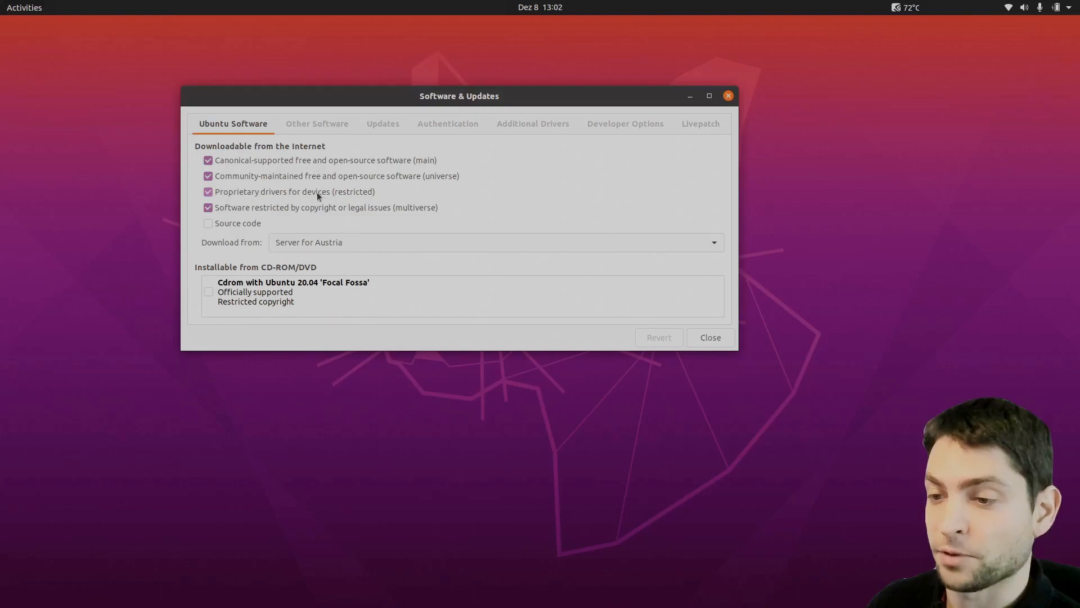
pyautogui.click(536, 123)
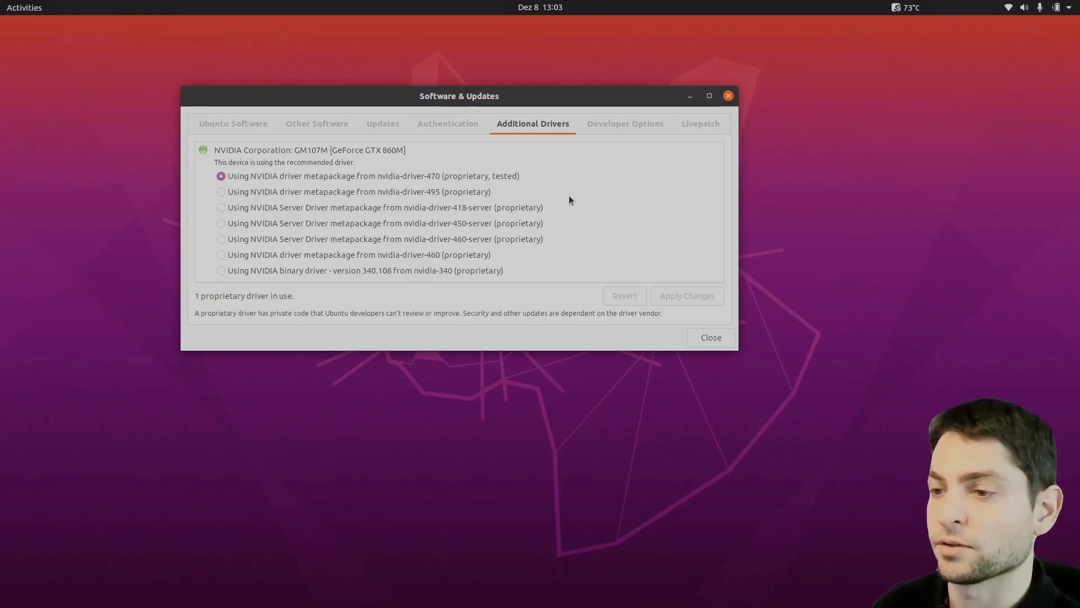
pyautogui.click(711, 337)
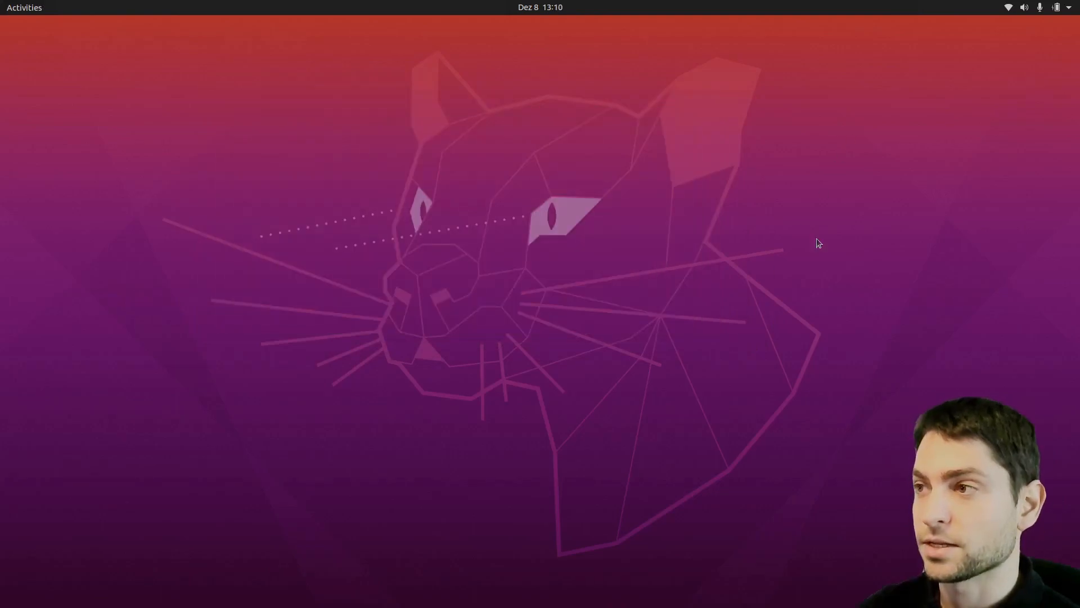
# Step: Switch to Firefox and review the GreenWithEnvy GitLab page's features and its Flathub installation instructions
pyautogui.press('super')
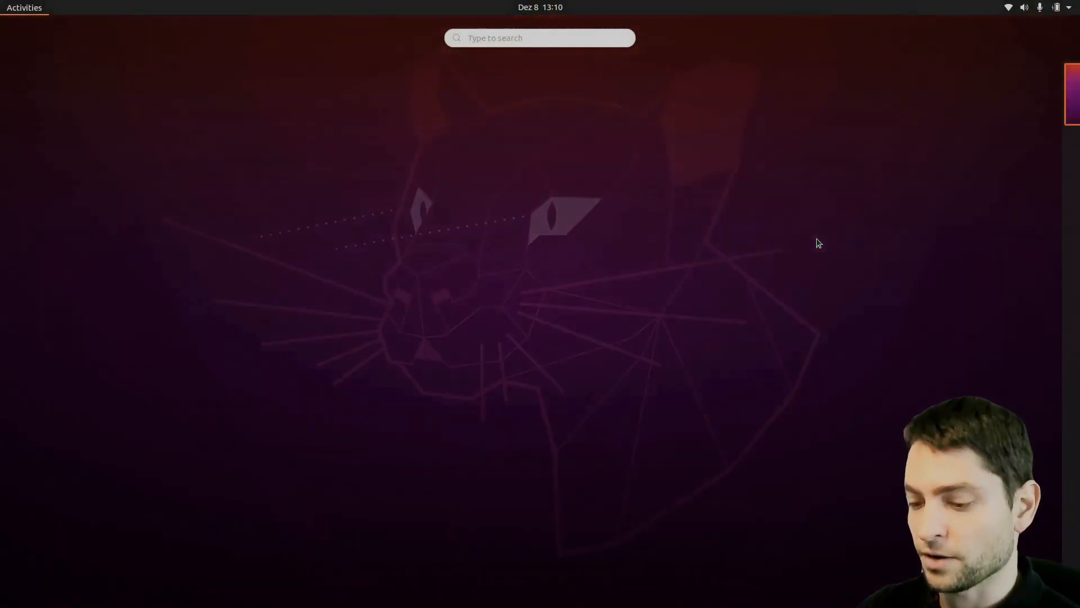
pyautogui.write('fire')
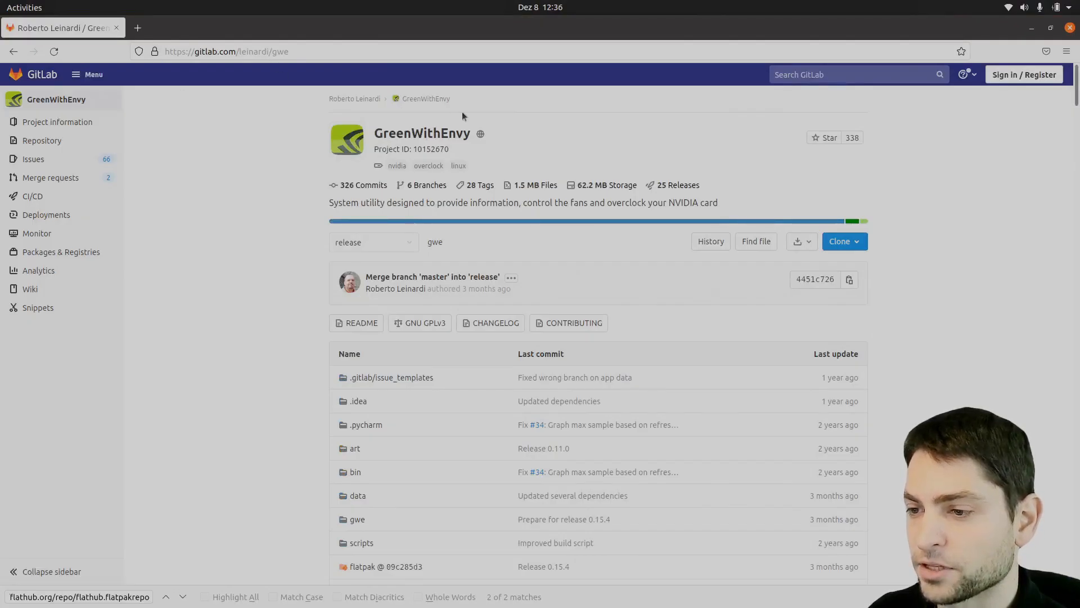
pyautogui.scroll(-15, 977, 163)
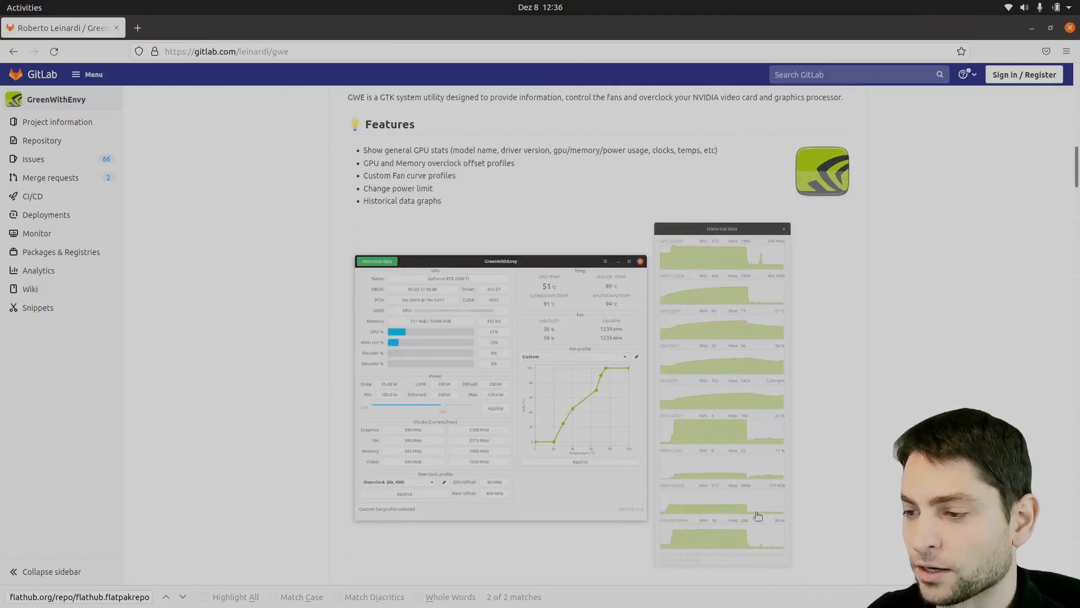
pyautogui.scroll(-10, 955, 213)
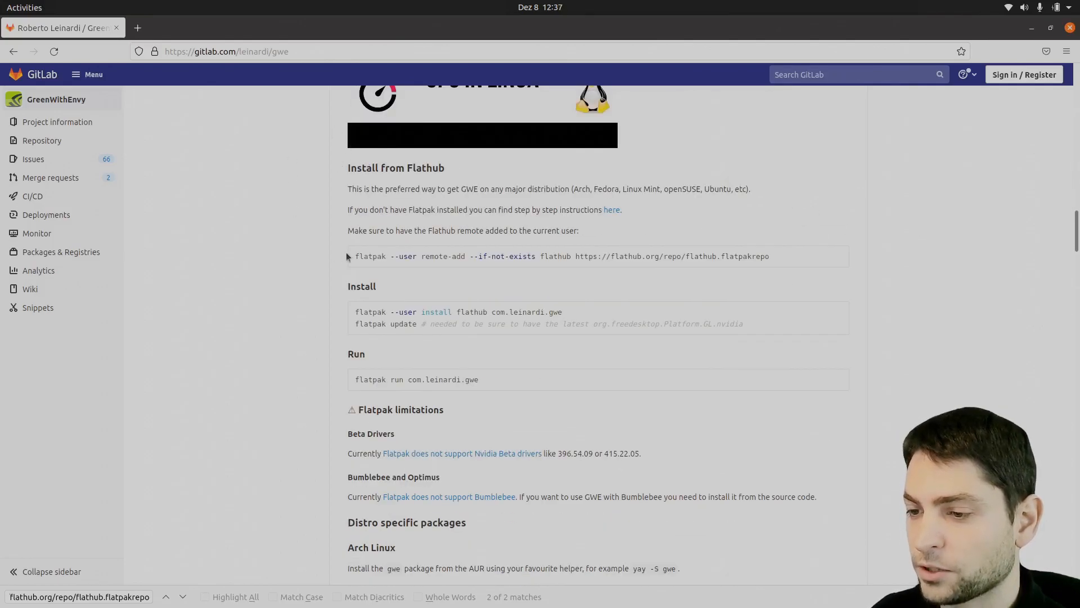
pyautogui.moveTo(369, 256); pyautogui.dragTo(391, 256)
pyautogui.click(261, 241)
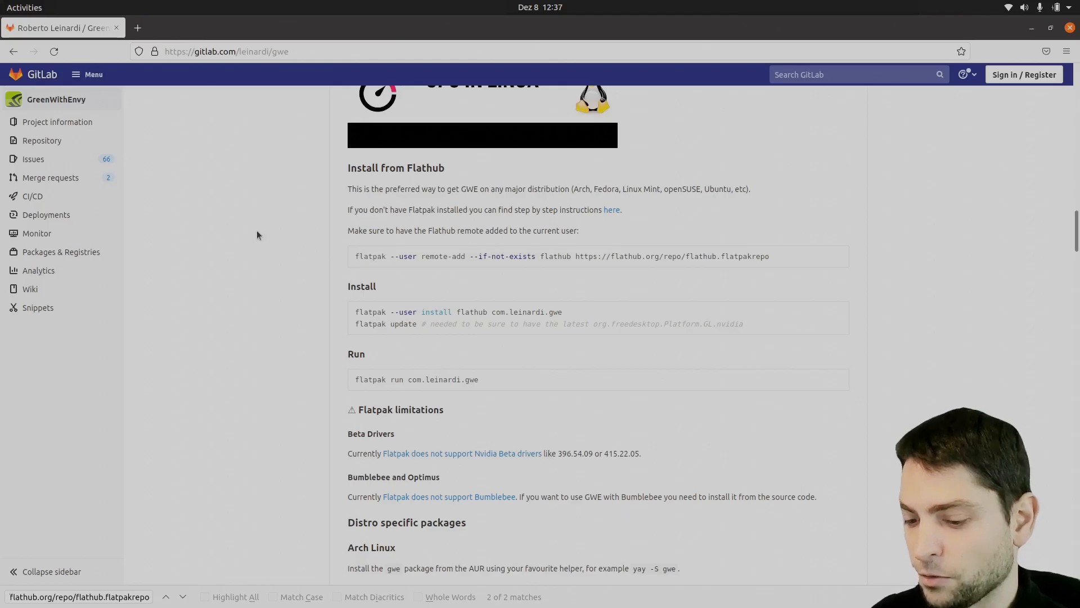
# Step: Switch to a terminal and install Flatpak with "sudo apt-get install flatpak", accepting the installation
pyautogui.press('super')
pyautogui.write('te')
pyautogui.press('Return')
pyautogui.write('sudo apt-get install flatpak')
pyautogui.press('Return')
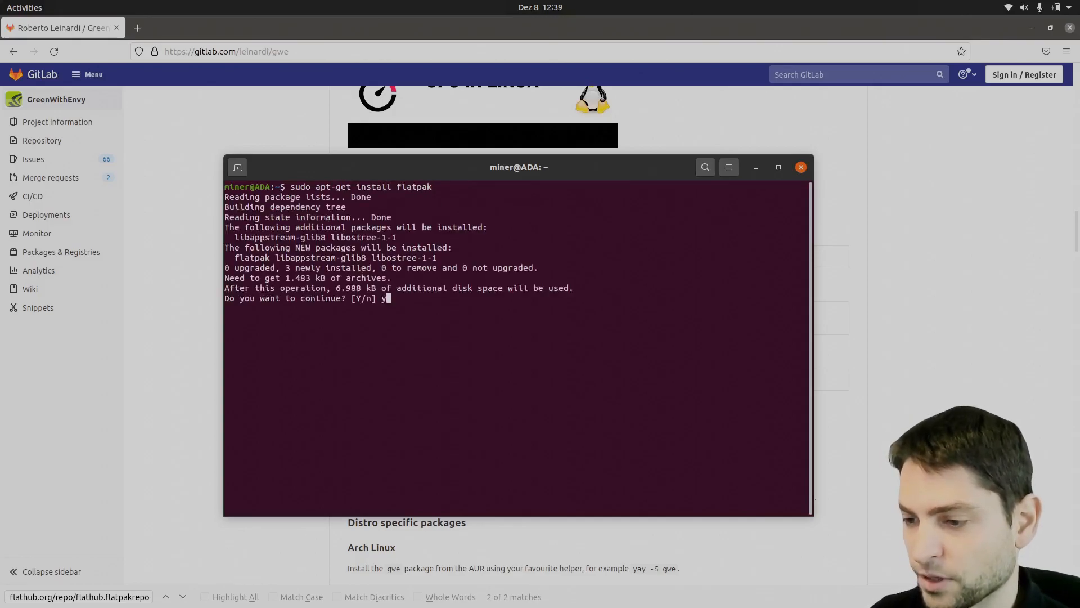
pyautogui.write('y')
pyautogui.press('Return')
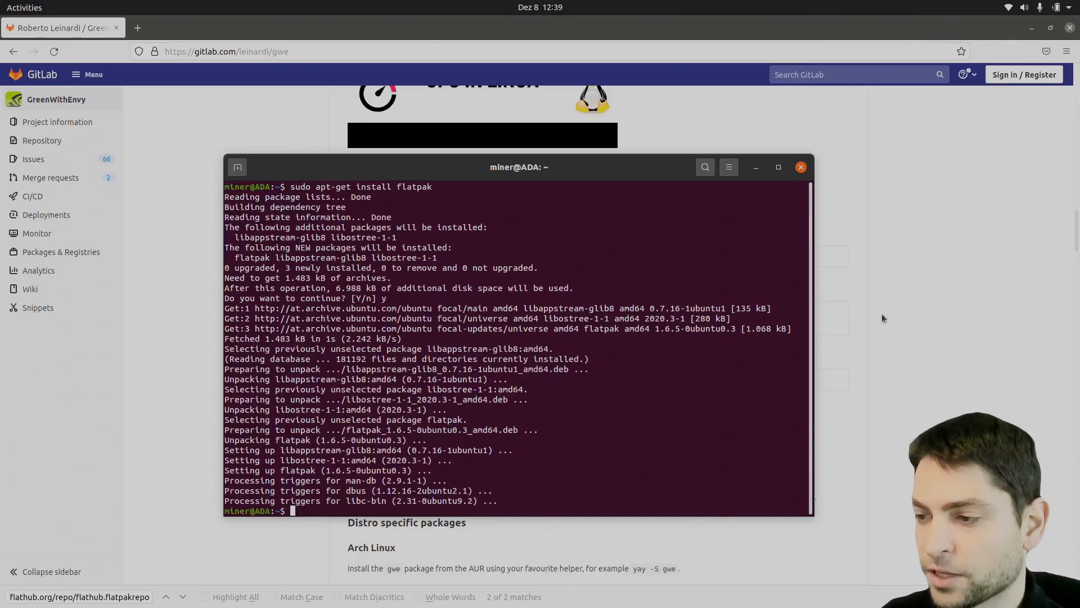
# Step: Copy the Flathub remote-add command from the GitLab page and run it in a new terminal for the current user
pyautogui.click(922, 263)
pyautogui.moveTo(359, 255); pyautogui.dragTo(772, 259)
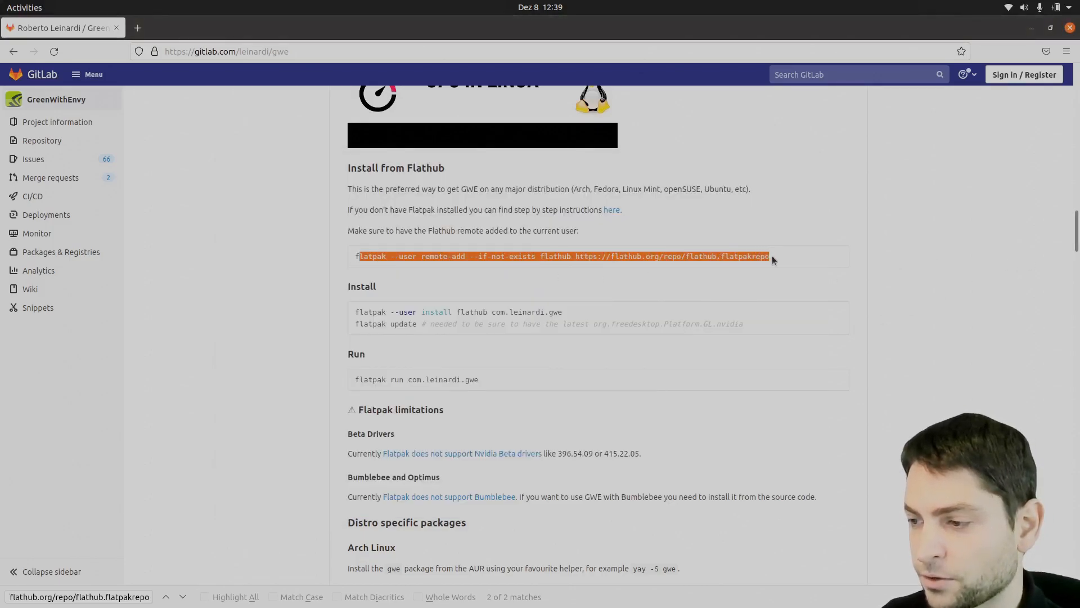
pyautogui.tripleClick(751, 262)
pyautogui.press('super+c')
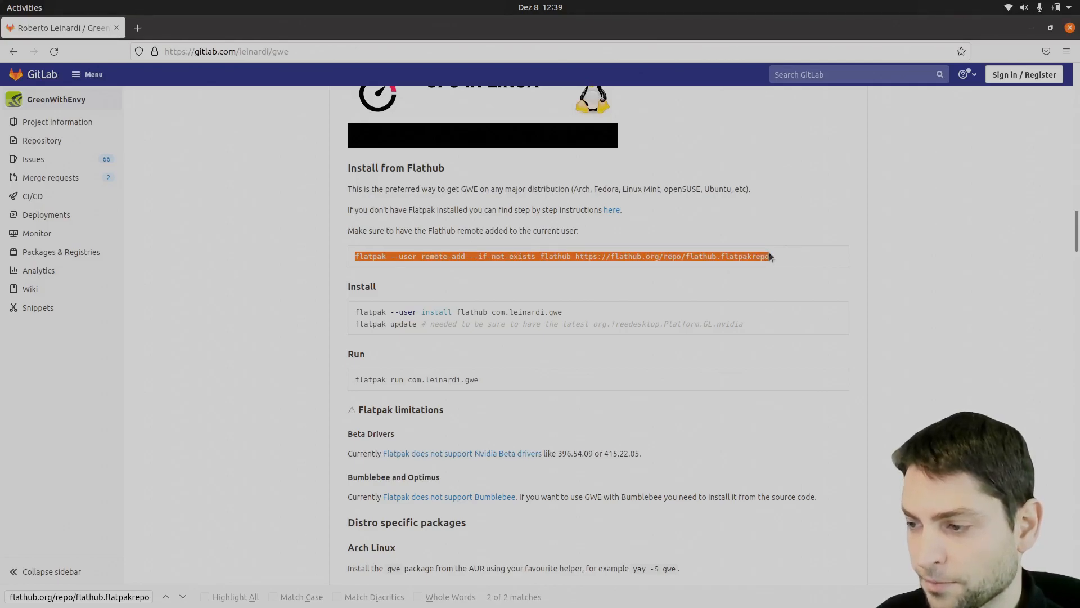
pyautogui.hotkey('ctrl', 'alt', 't')
pyautogui.rightClick(363, 216)
pyautogui.click(403, 253)
pyautogui.press('Return')
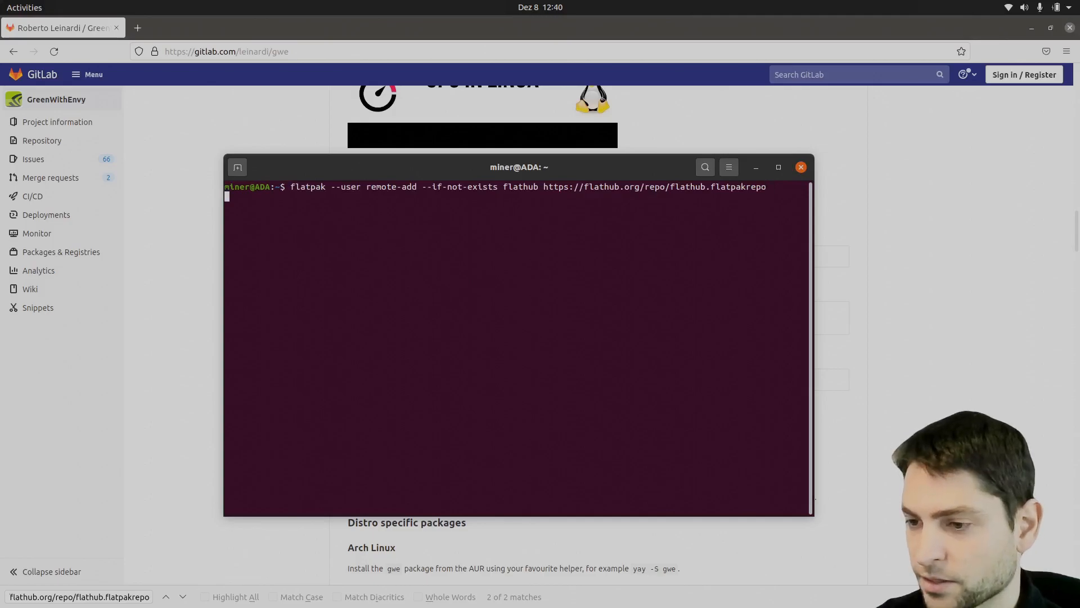
# Step: Copy the page's Flatpak install command for GreenWithEnvy and run it in the terminal, accepting the required runtime
pyautogui.click(942, 192)
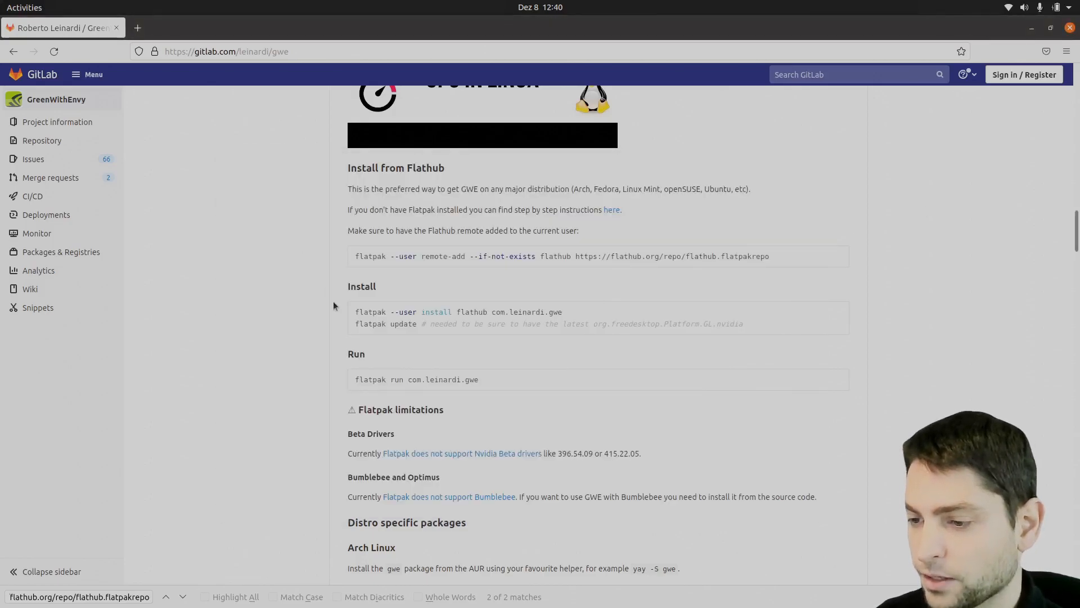
pyautogui.moveTo(351, 313); pyautogui.dragTo(565, 314)
pyautogui.rightClick(566, 314)
pyautogui.click(568, 324)
pyautogui.hotkey('alt', 'Tab')
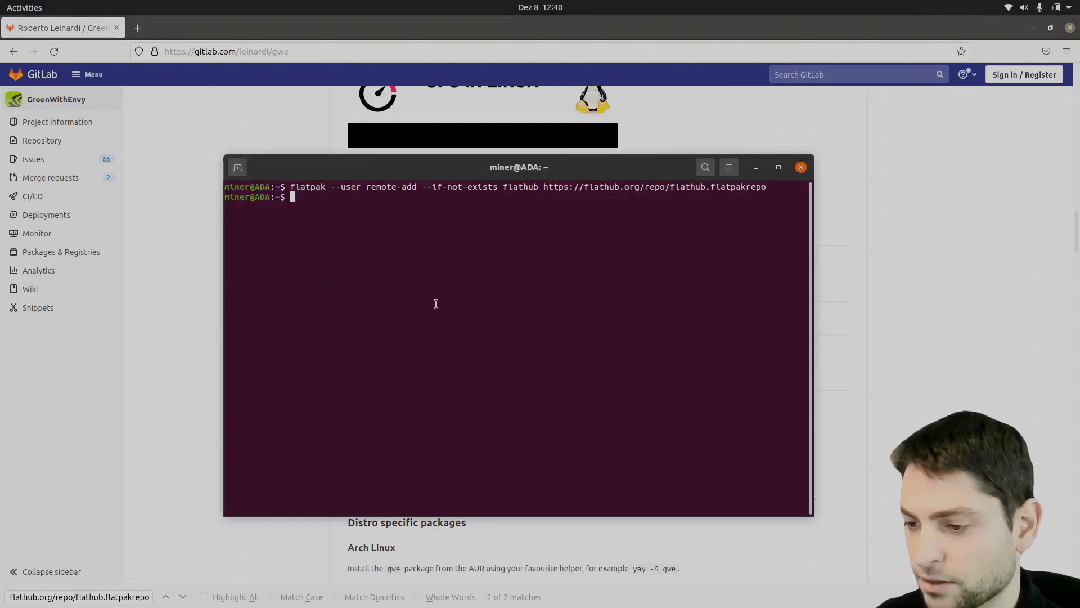
pyautogui.rightClick(330, 205)
pyautogui.click(360, 246)
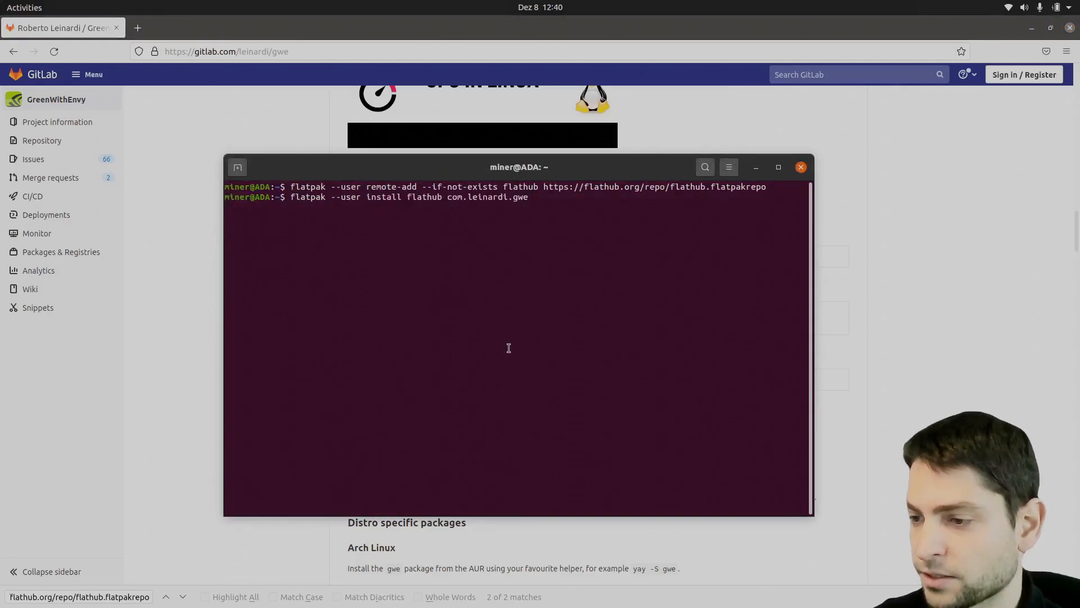
pyautogui.press('Return')
pyautogui.write('y')
pyautogui.press('Return')
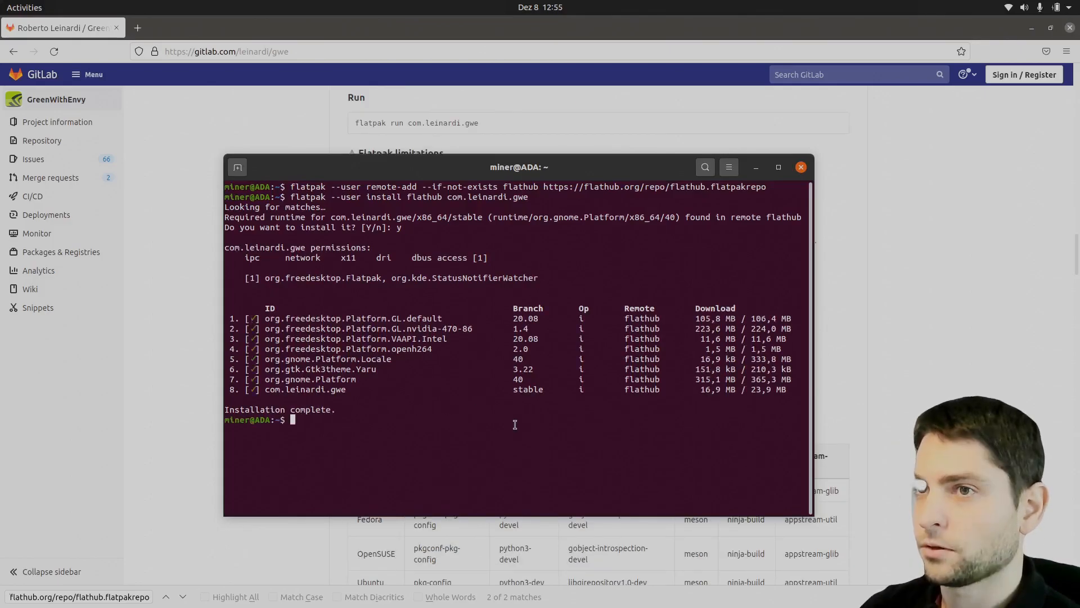
# Step: Launch GreenWithEnvy and examine the graphics card's name, CUDA cores and current and maximum graphics clocks
pyautogui.press('super')
pyautogui.write('gra')
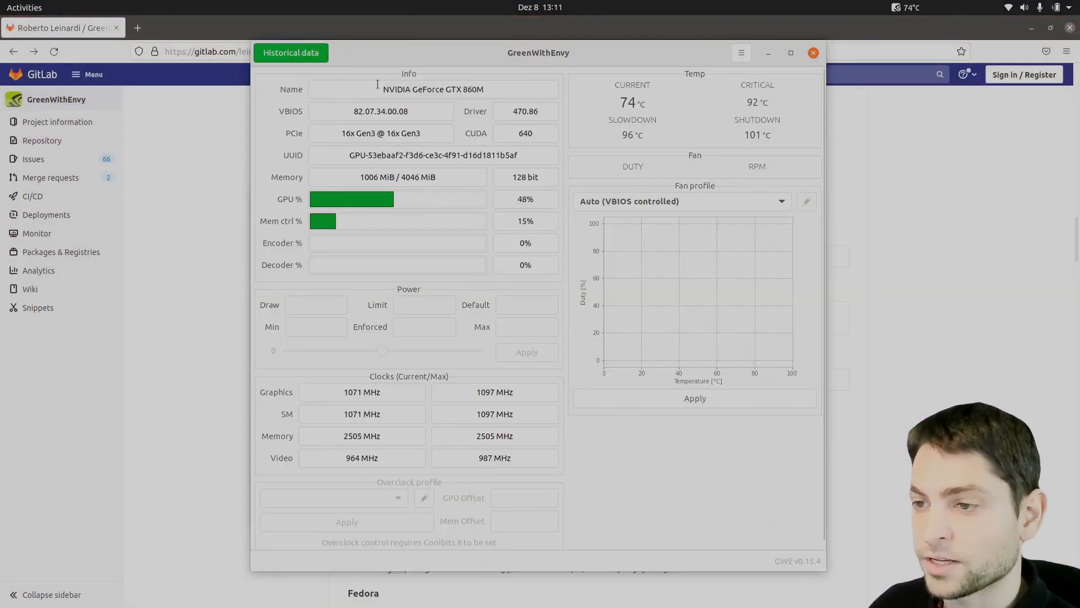
pyautogui.moveTo(377, 85); pyautogui.dragTo(556, 90)
pyautogui.click(556, 91)
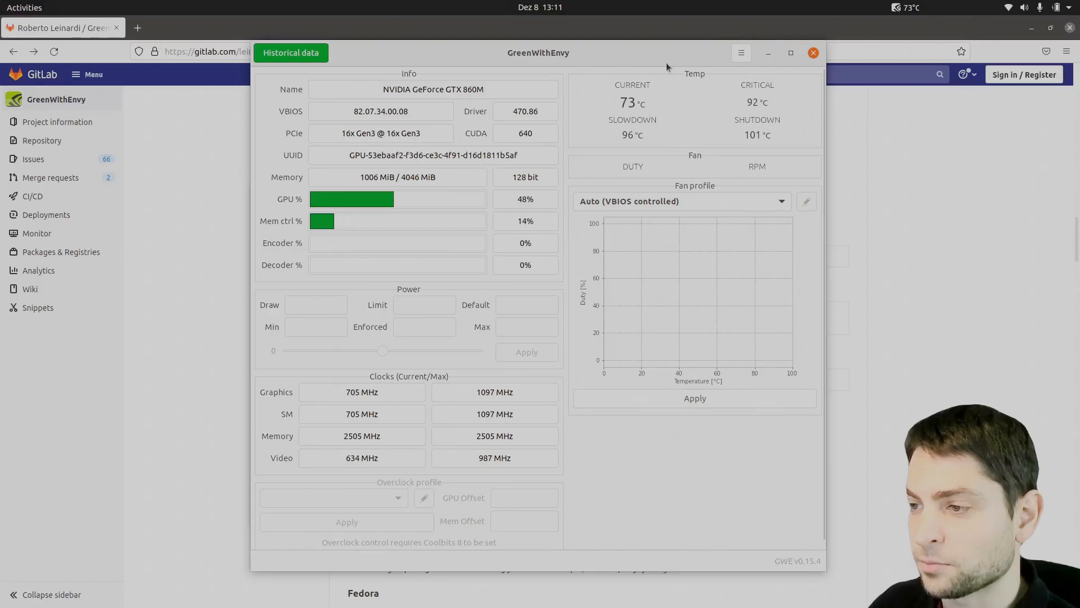
pyautogui.click(548, 131)
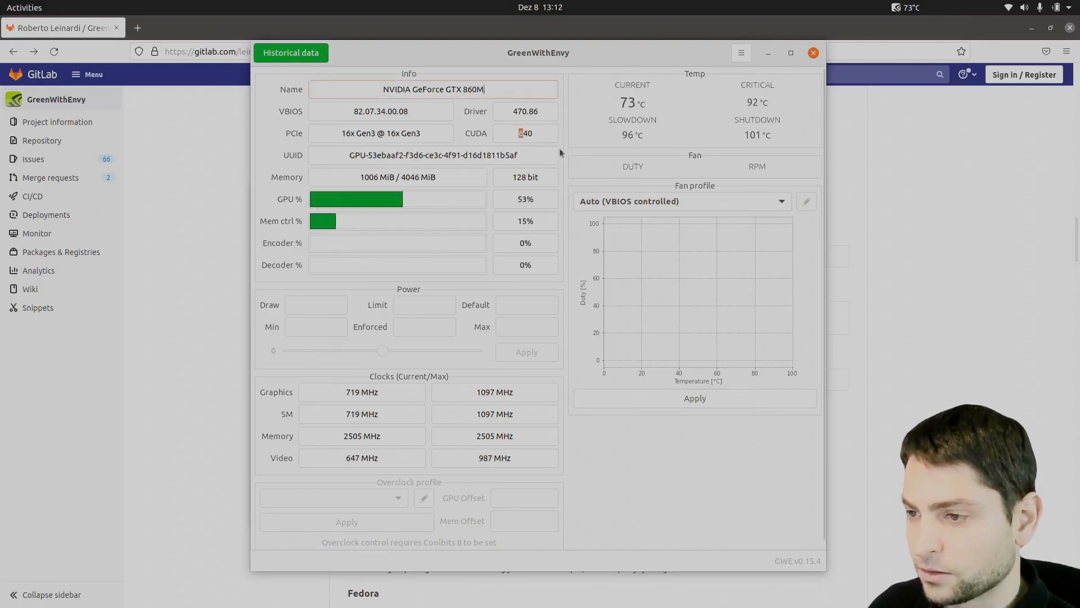
pyautogui.click(383, 392)
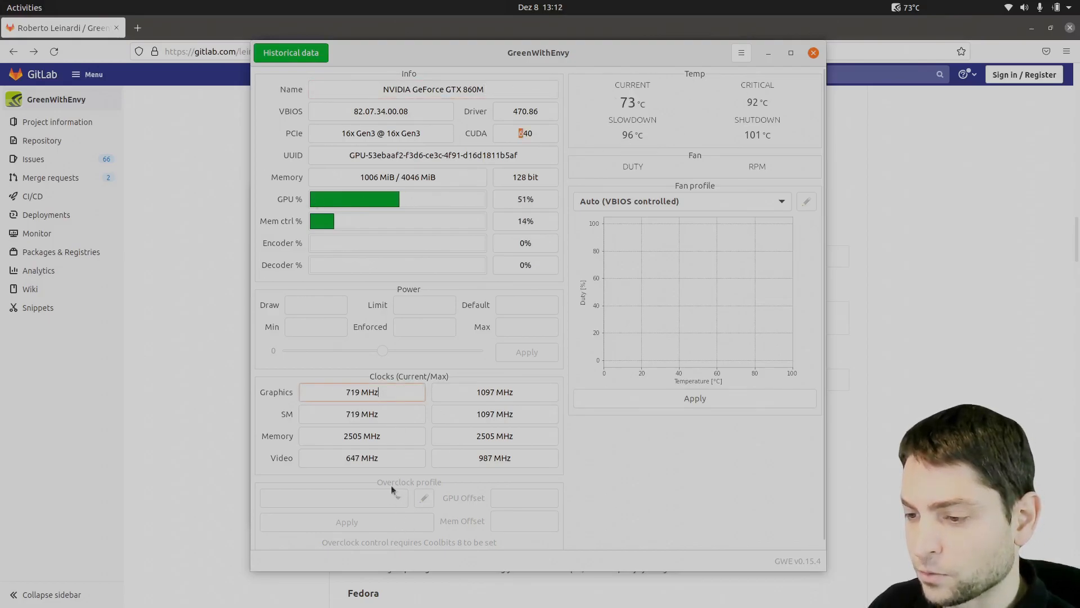
pyautogui.moveTo(351, 392); pyautogui.dragTo(361, 393)
pyautogui.click(485, 392)
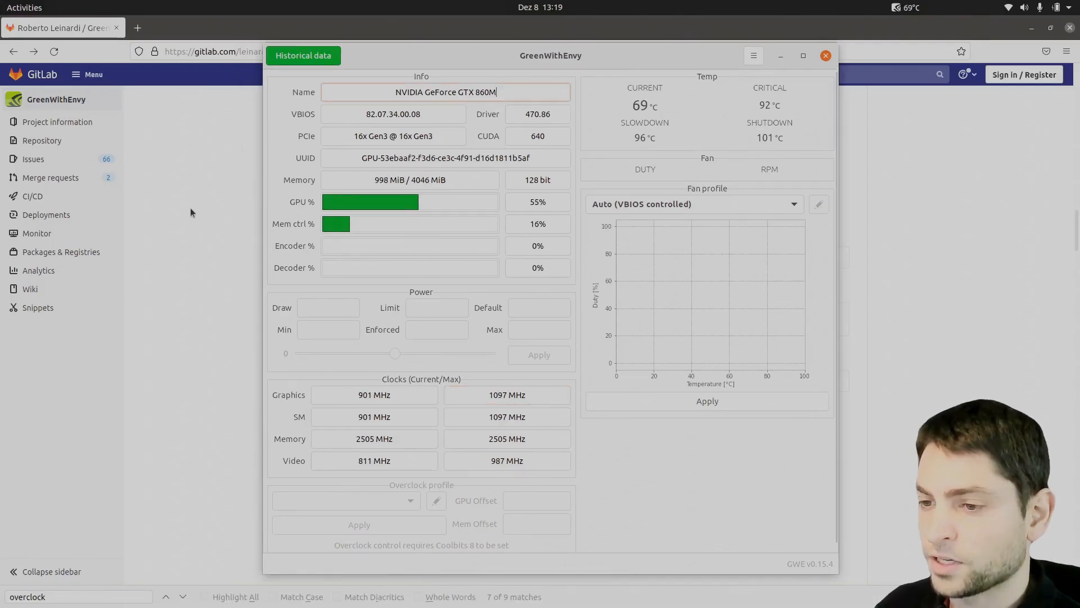
# Step: Return to the GitLab page in Firefox and locate the Nvidia CoolBits mention in the "How to get GWE" section
pyautogui.click(190, 210)
pyautogui.scroll(4, 797, 240)
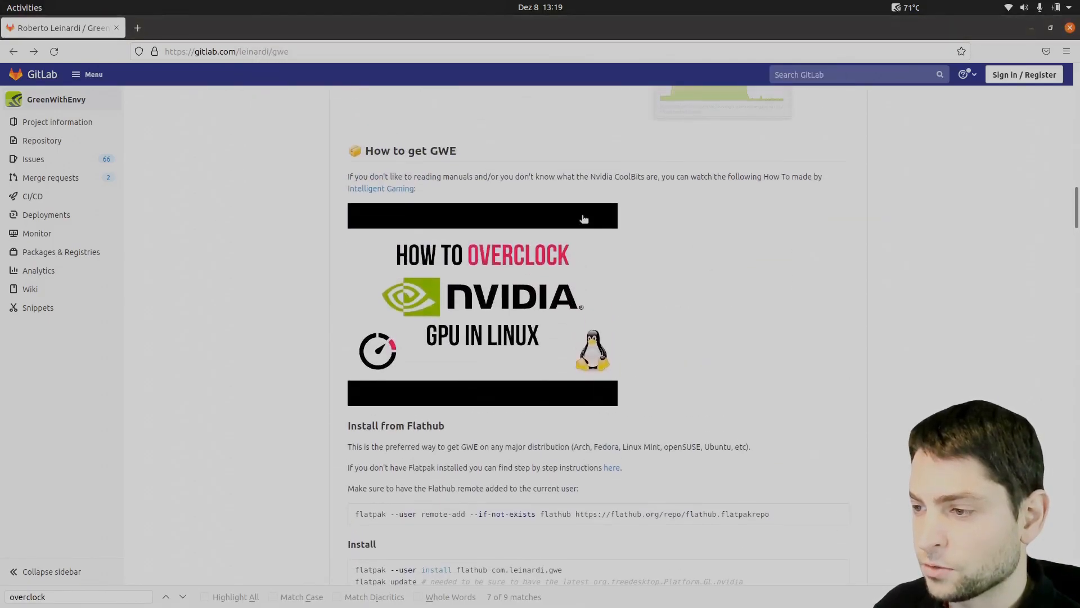
pyautogui.moveTo(590, 176); pyautogui.dragTo(644, 176)
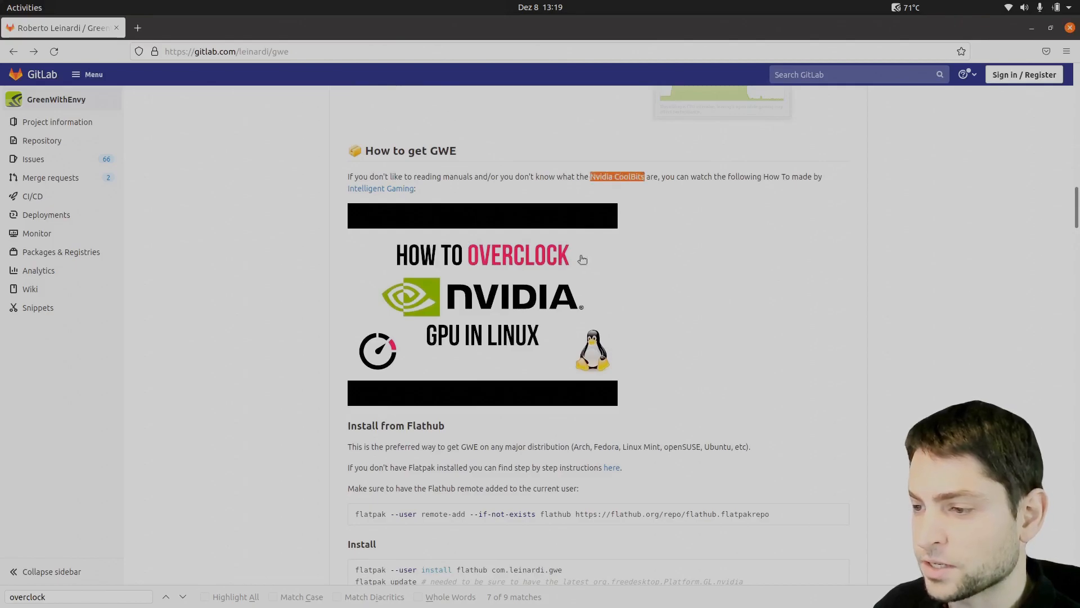
pyautogui.click(724, 253)
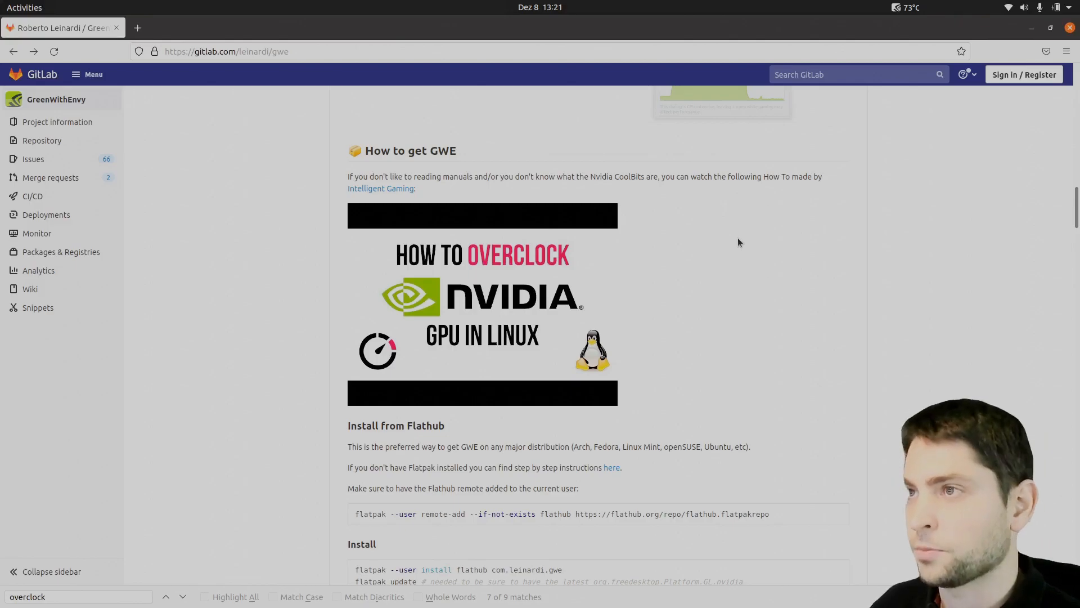
# Step: In a new terminal, change to /usr/share/X11/xorg.conf.d/ and list its files in detail with "ls -al"
pyautogui.hotkey('ctrl', 'alt', 't')
pyautogui.write('cd')
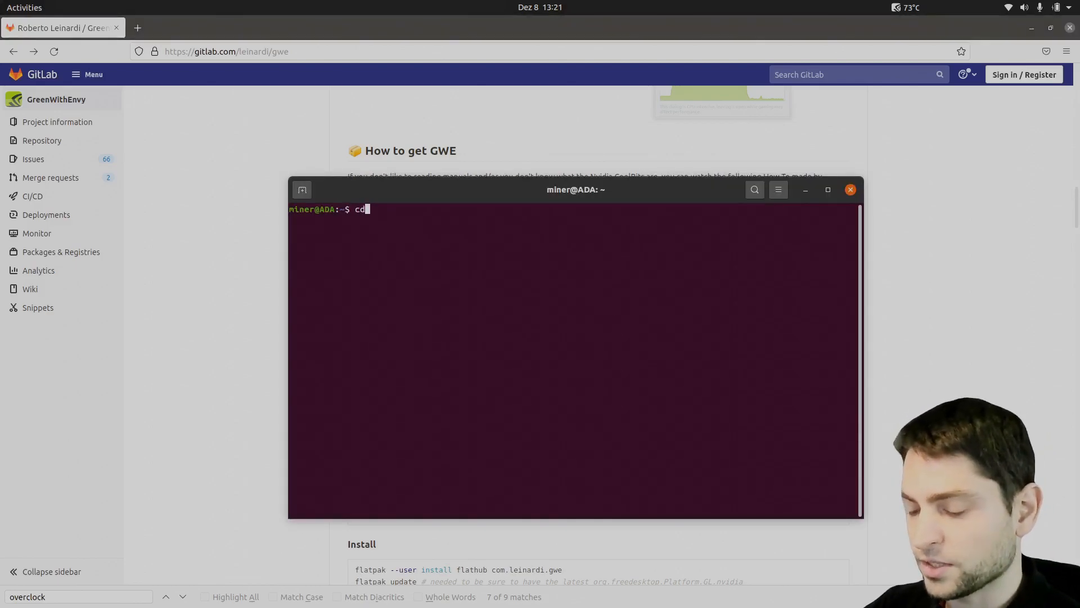
pyautogui.write(' /usr/sh')
pyautogui.press('Tab')
pyautogui.write('X11/x')
pyautogui.press('Tab')
pyautogui.press('Return')
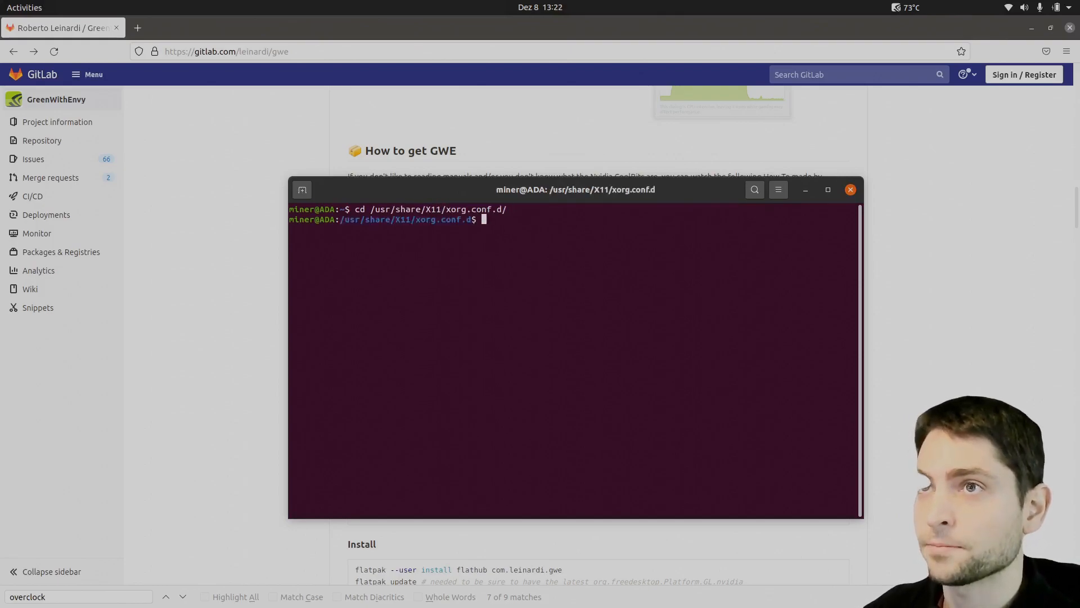
pyautogui.write('ls -al')
pyautogui.press('Return')
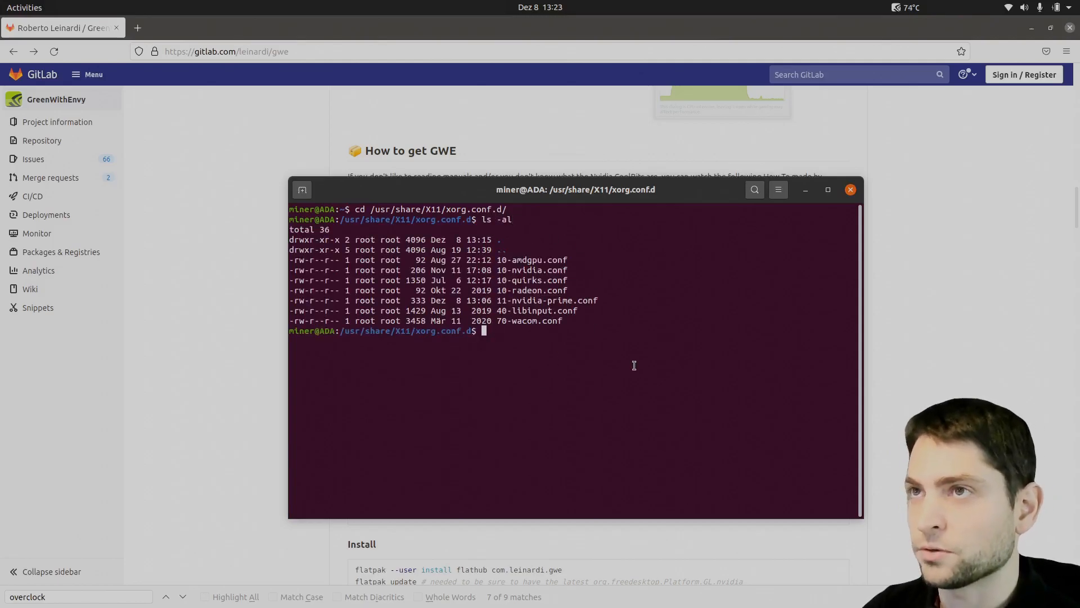
# Step: Open gedit with sudo and paste a Device section with Identifier "Nvidia Prime" and Option "Coolbits" "12"
pyautogui.write('sudo gedit')
pyautogui.press('Return')
pyautogui.moveTo(560, 128); pyautogui.dragTo(580, 153)
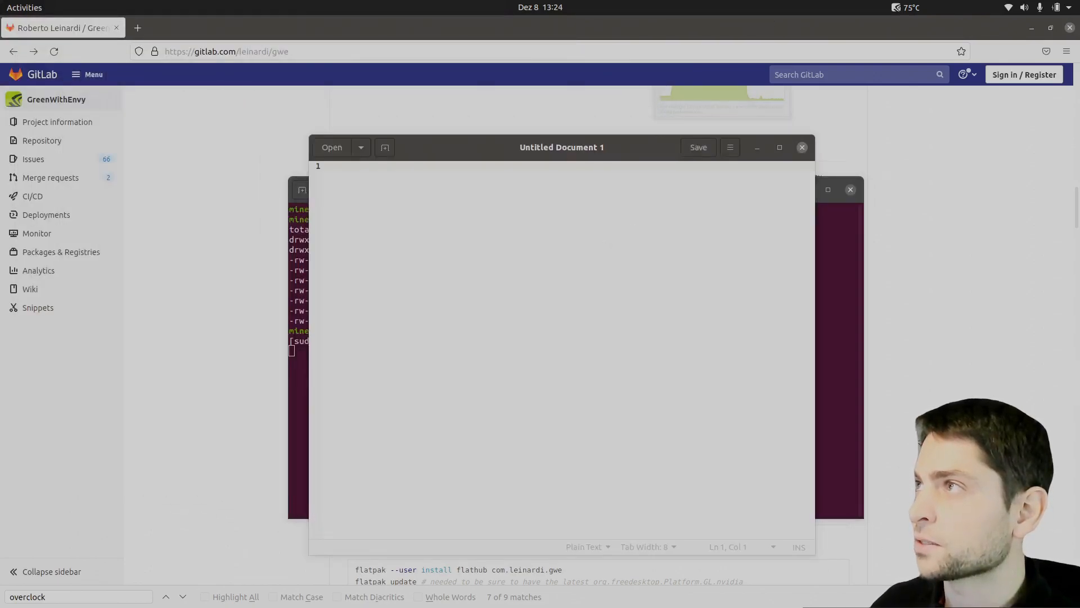
pyautogui.click(564, 265)
pyautogui.hotkey('ctrl', 'v')
pyautogui.moveTo(417, 186); pyautogui.dragTo(495, 187)
pyautogui.click(437, 232)
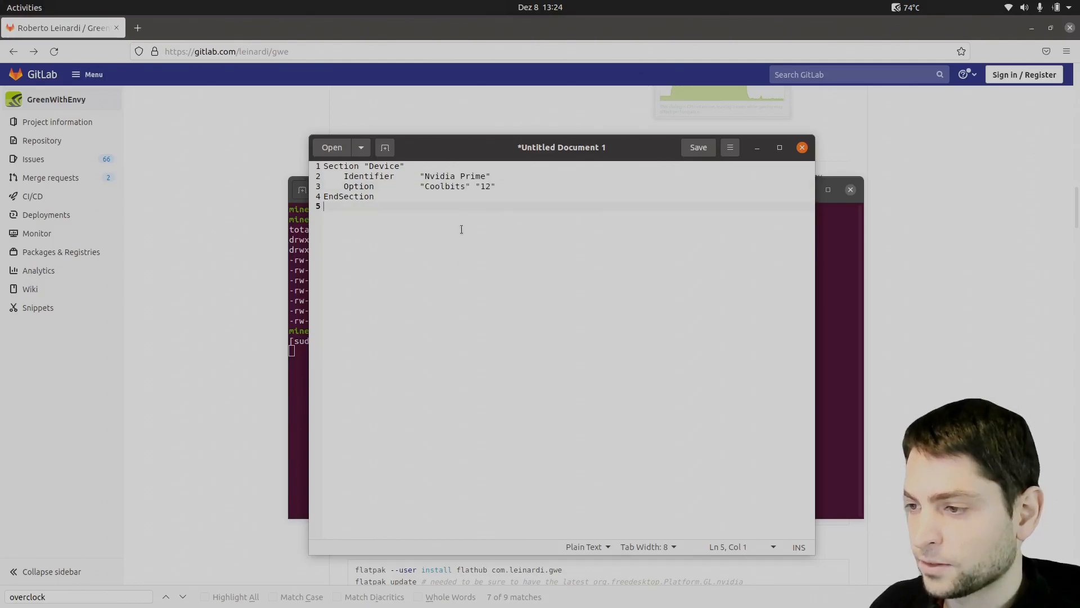
# Step: Save the document as 20-coolbits.conf in /usr/share/X11/xorg.conf.d and close the text editor
pyautogui.click(730, 153)
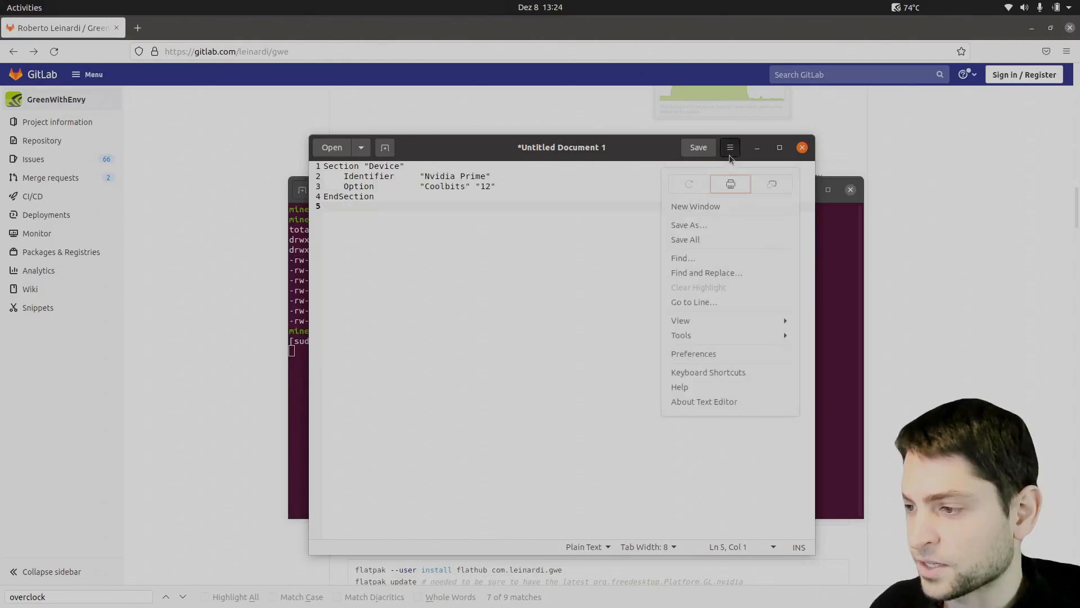
pyautogui.click(711, 224)
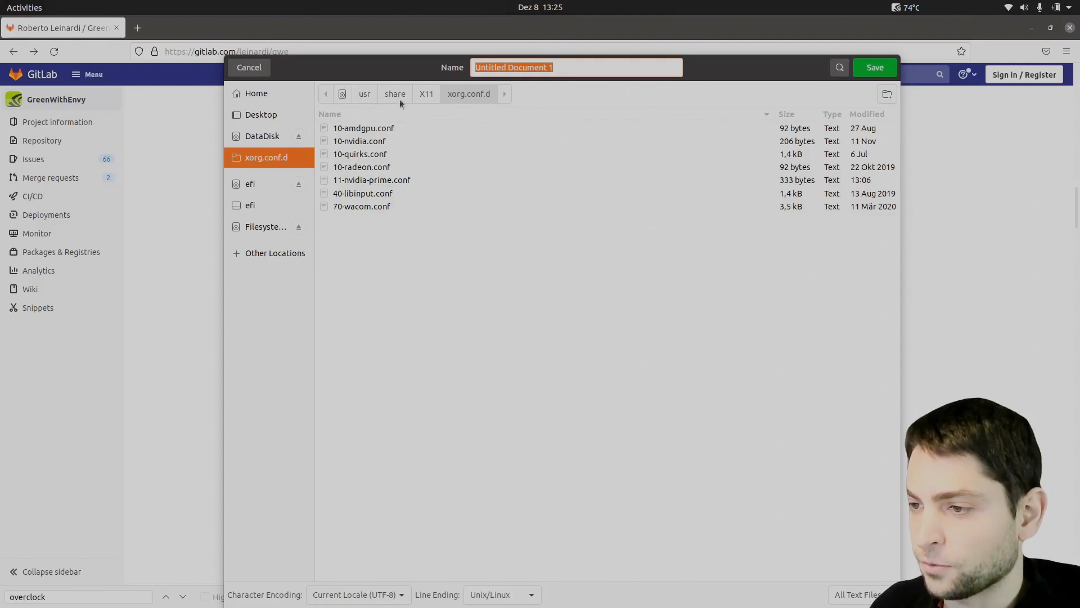
pyautogui.write('20')
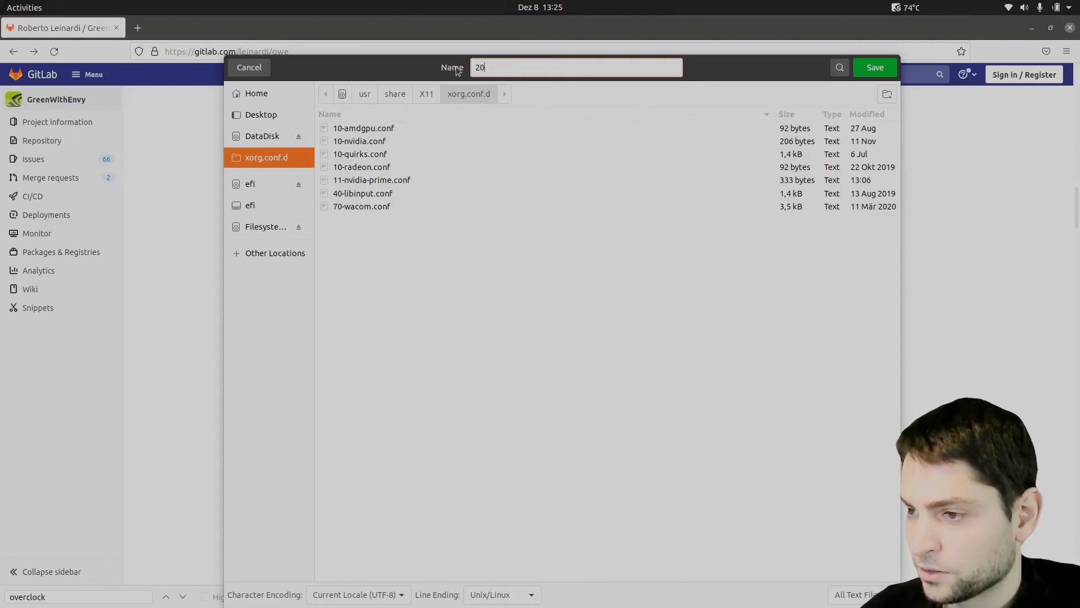
pyautogui.write('-coolbit')
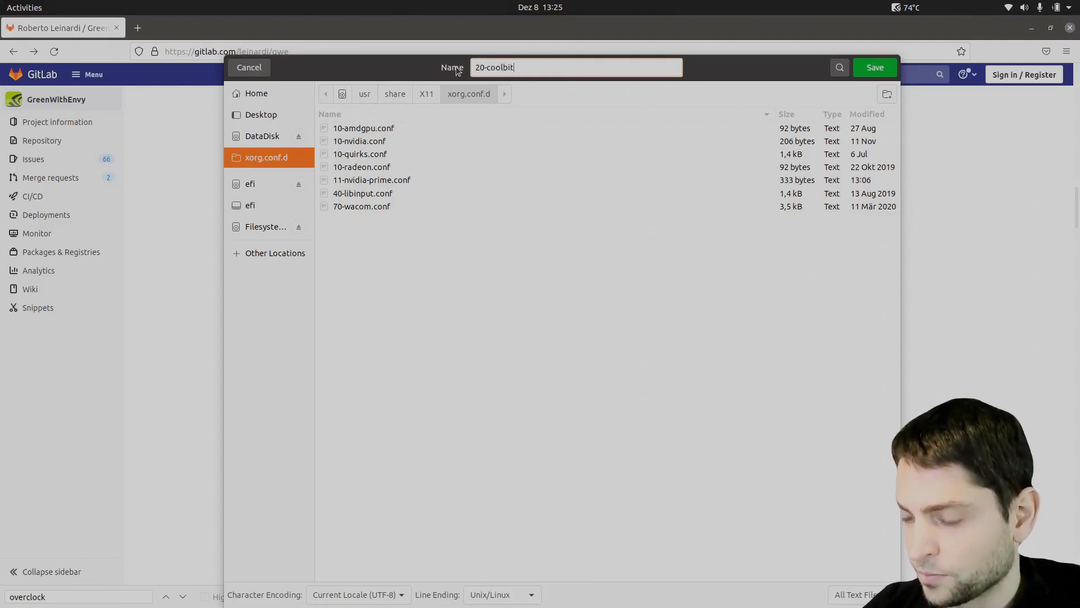
pyautogui.write('s.conf')
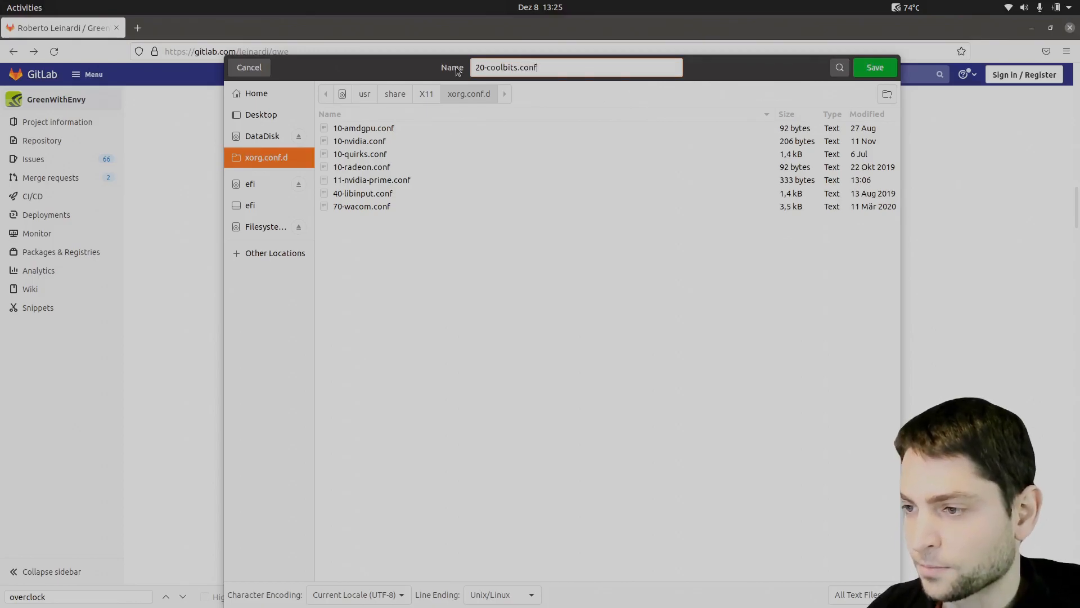
pyautogui.click(876, 67)
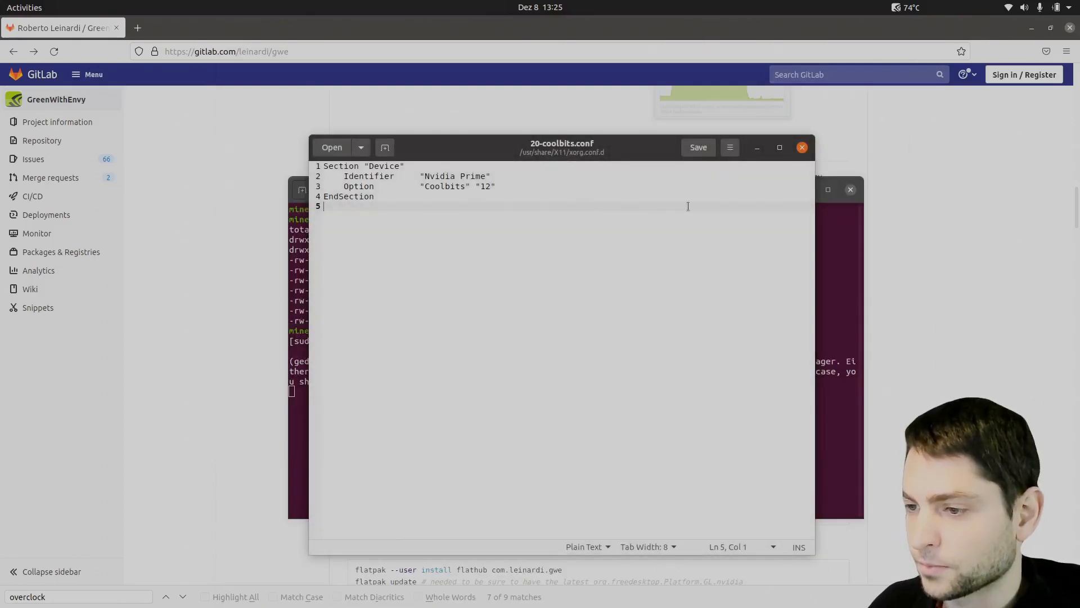
pyautogui.click(802, 147)
# Step: List the xorg.conf.d directory again with "ls -al" and check the entry for 20-coolbits.conf
pyautogui.press('Up')
pyautogui.press('Up')
pyautogui.press('Up')
pyautogui.press('Down')
pyautogui.press('Return')
pyautogui.moveTo(497, 483); pyautogui.dragTo(579, 483)
pyautogui.click(598, 483)
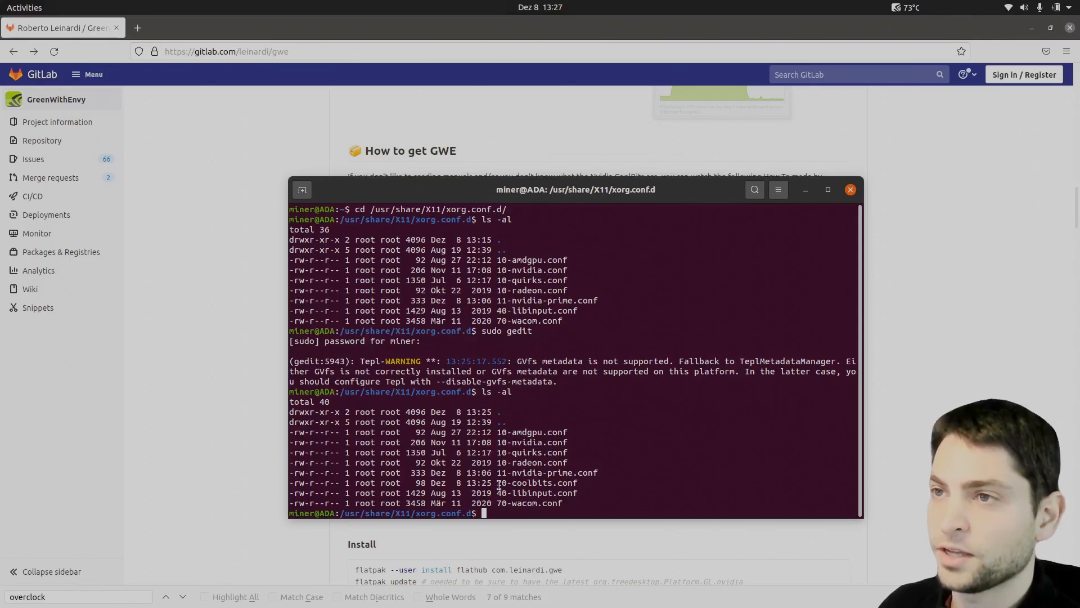
pyautogui.moveTo(496, 482); pyautogui.dragTo(700, 475)
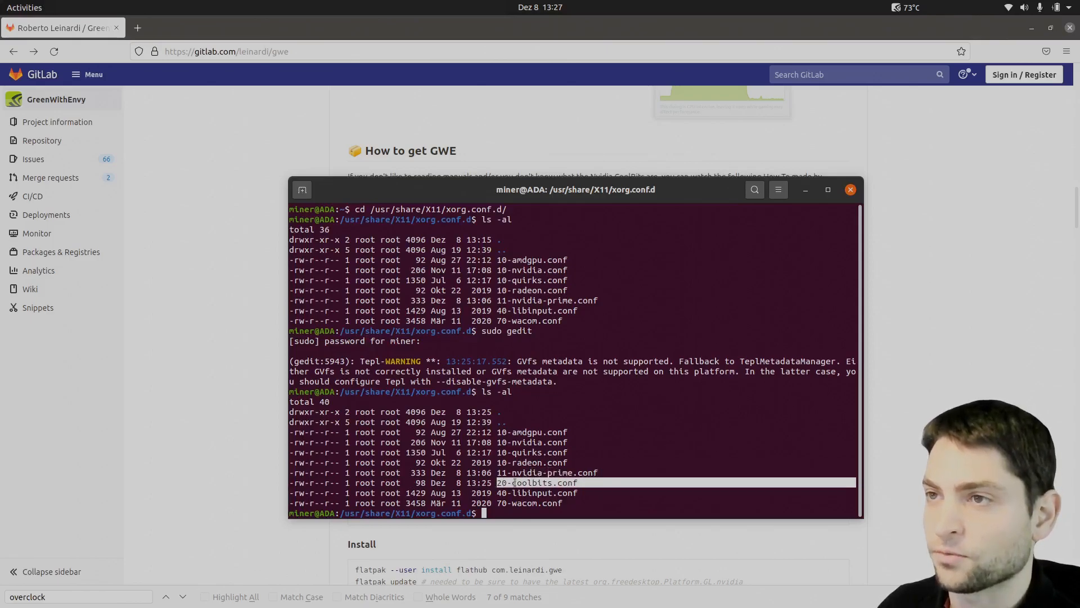
pyautogui.click(700, 475)
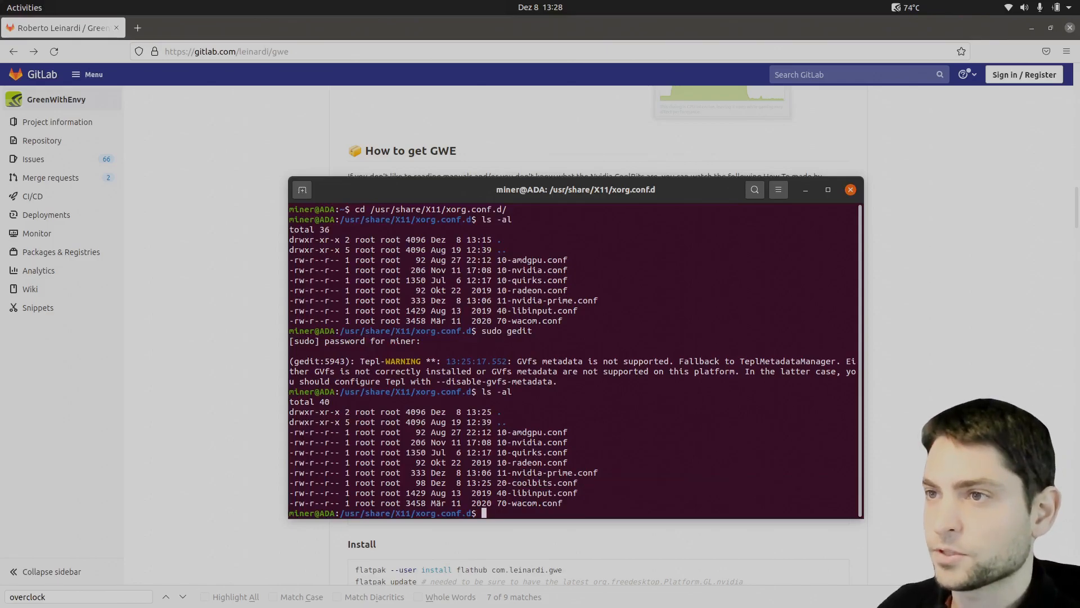
# Step: Close the terminal and Firefox, and restart the computer
pyautogui.click(851, 190)
pyautogui.click(1069, 27)
pyautogui.click(1057, 7)
pyautogui.click(967, 208)
pyautogui.click(951, 267)
pyautogui.click(558, 335)
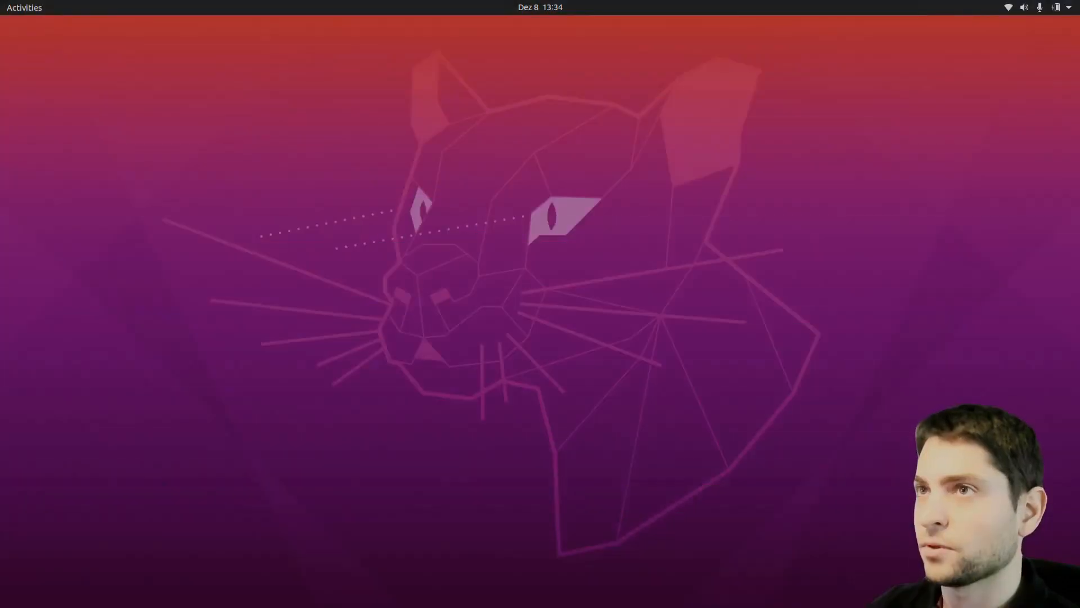
# Step: Launch GreenWithEnvy and apply the Default (0, 0) overclock profile
pyautogui.press('super')
pyautogui.write('gree')
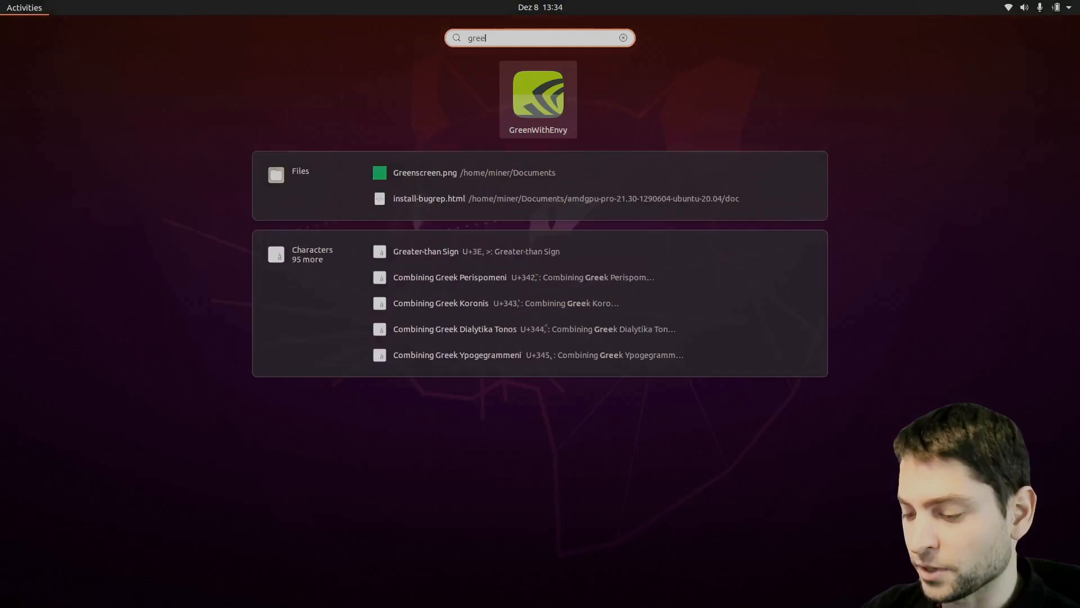
pyautogui.press('Return')
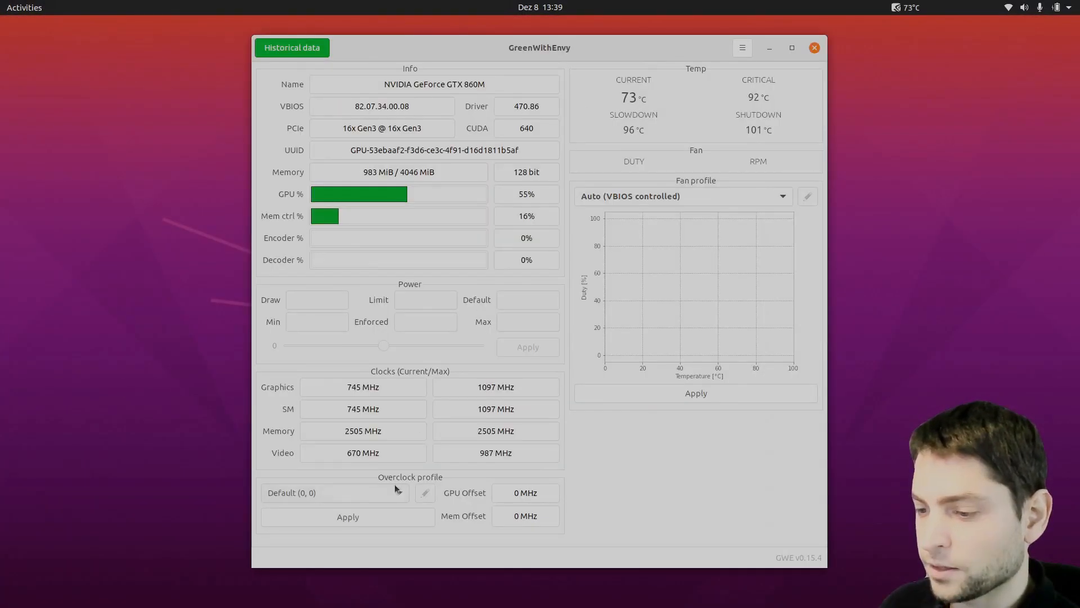
pyautogui.click(335, 501)
pyautogui.click(309, 494)
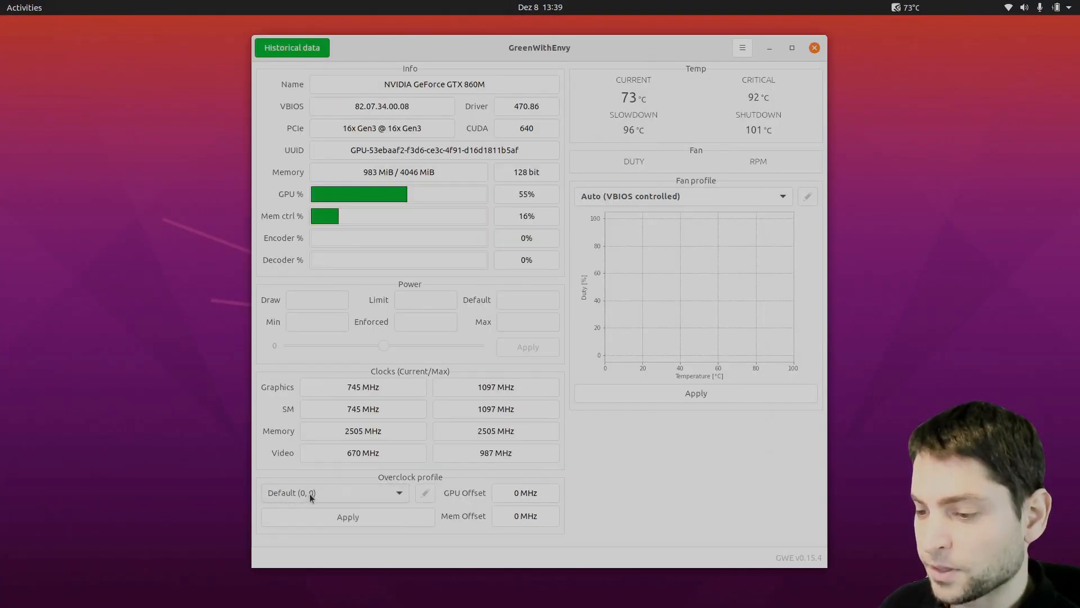
pyautogui.click(351, 517)
# Step: Create and save an overclock profile named Miner with a GPU offset of 135 MHz and a memory offset of 135 MHz
pyautogui.click(401, 495)
pyautogui.click(374, 512)
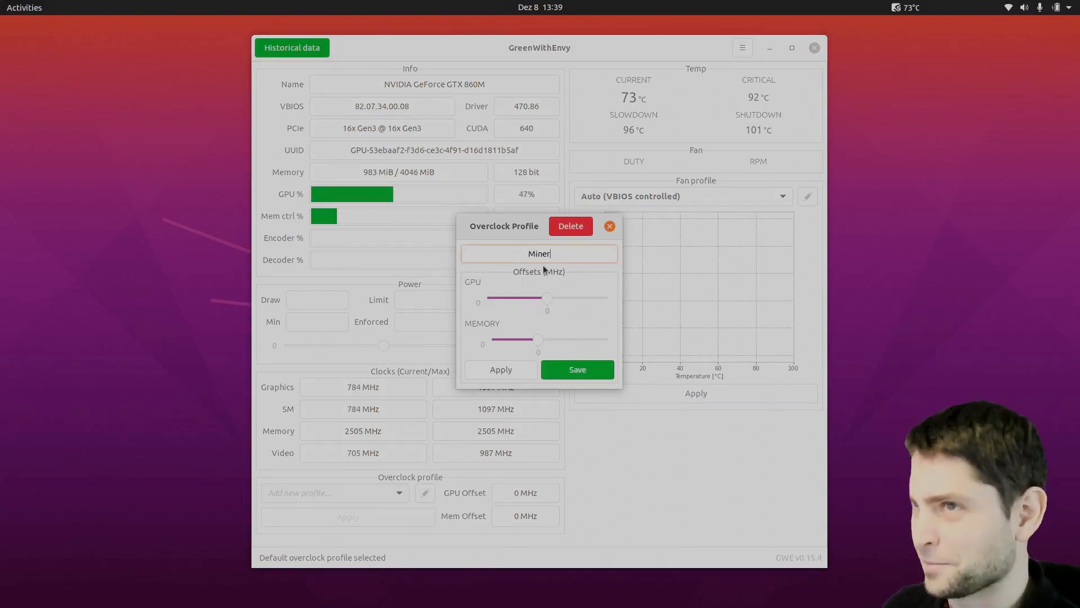
pyautogui.moveTo(550, 304); pyautogui.dragTo(569, 301)
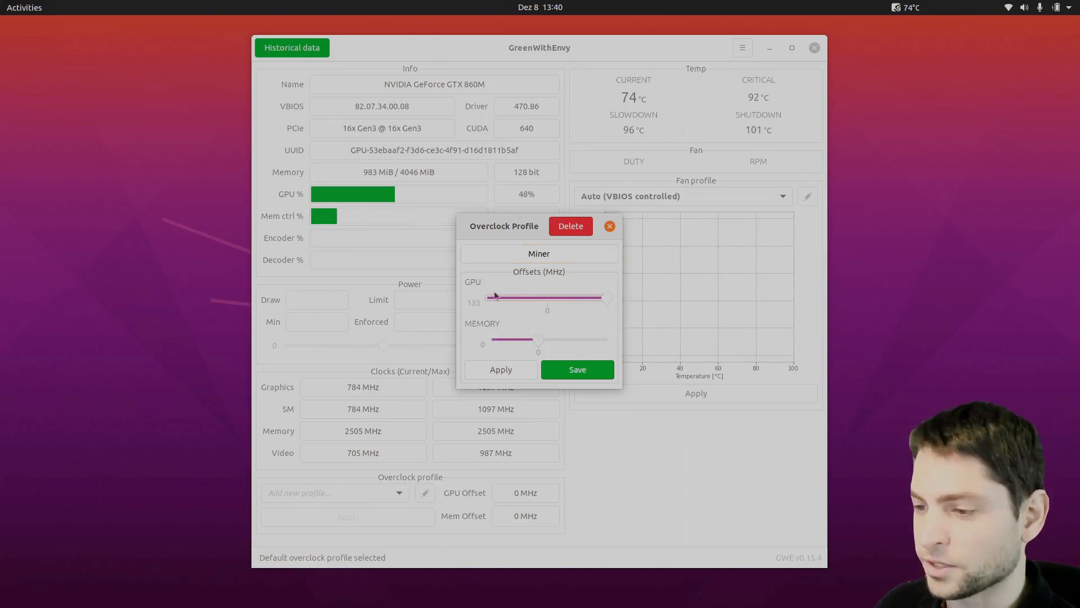
pyautogui.click(539, 339)
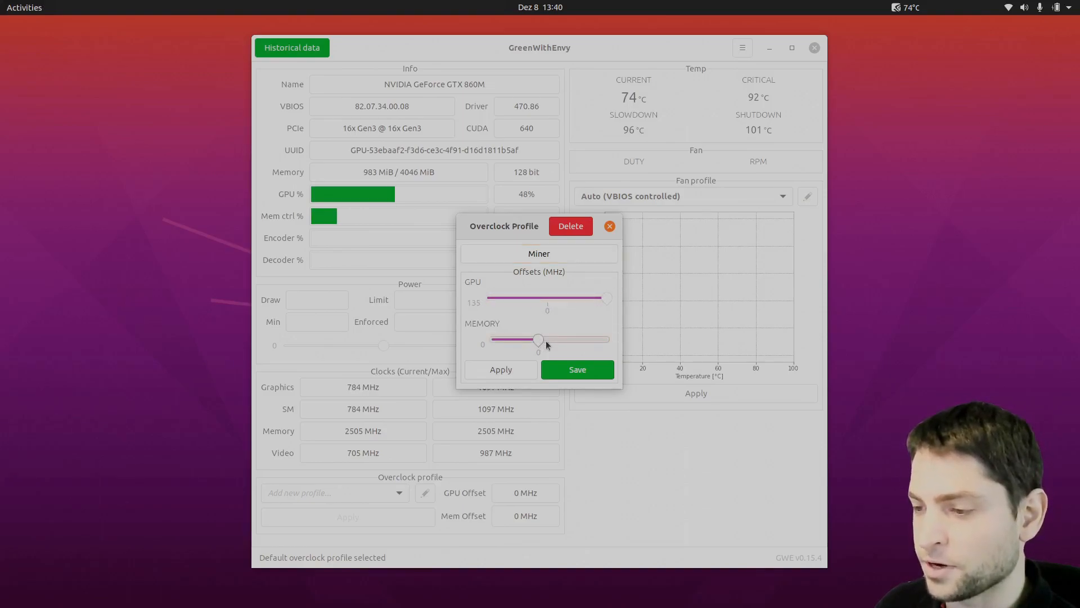
pyautogui.moveTo(541, 340); pyautogui.dragTo(545, 338)
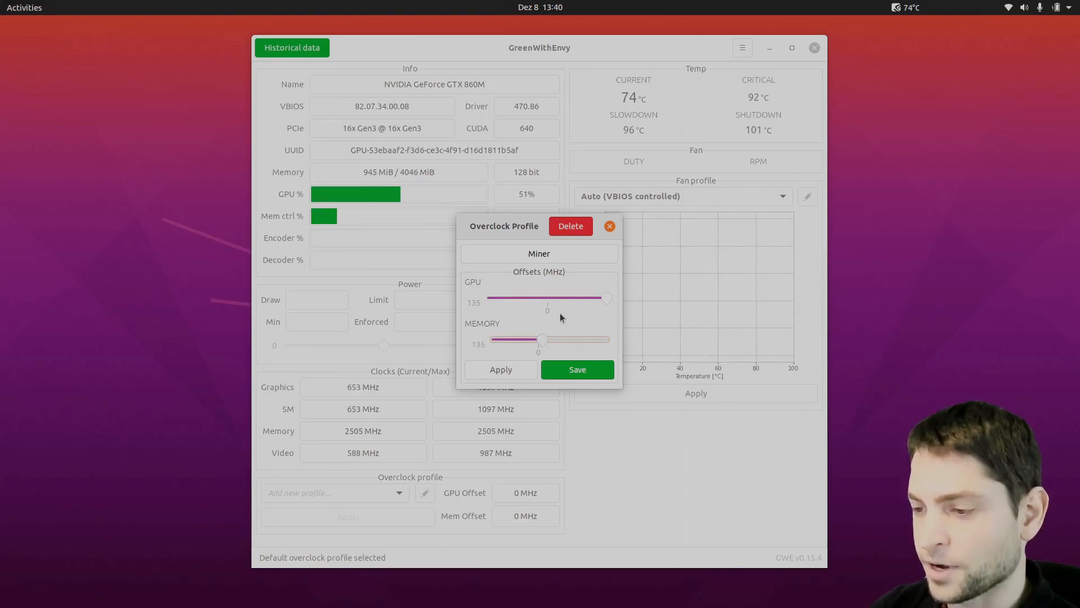
pyautogui.click(578, 370)
# Step: Check the overclock profile list for the Miner entry, keeping Default (0, 0) selected
pyautogui.click(401, 493)
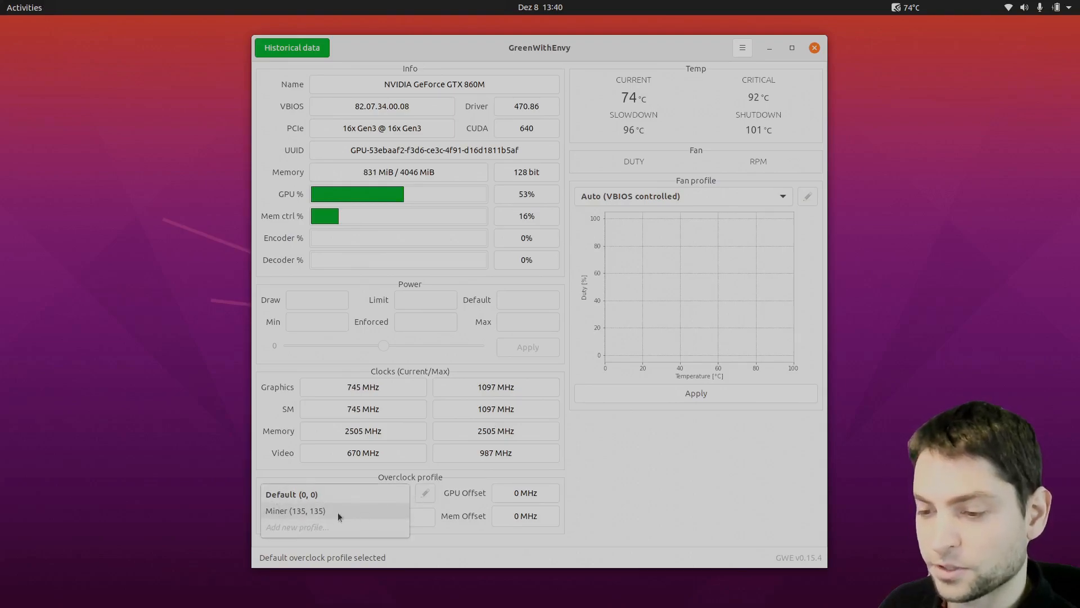
pyautogui.click(314, 496)
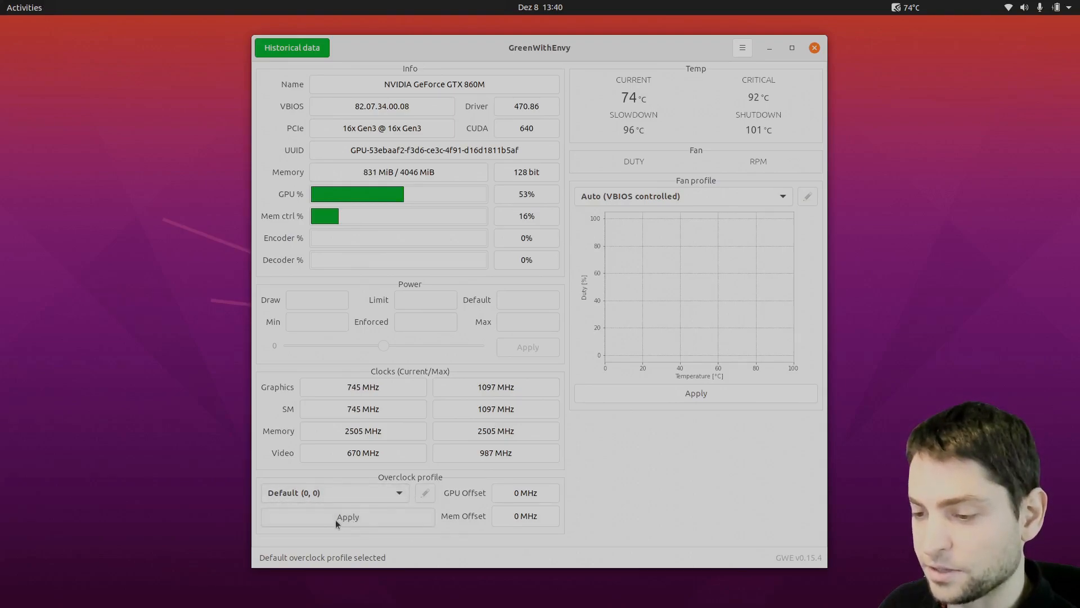
pyautogui.click(396, 495)
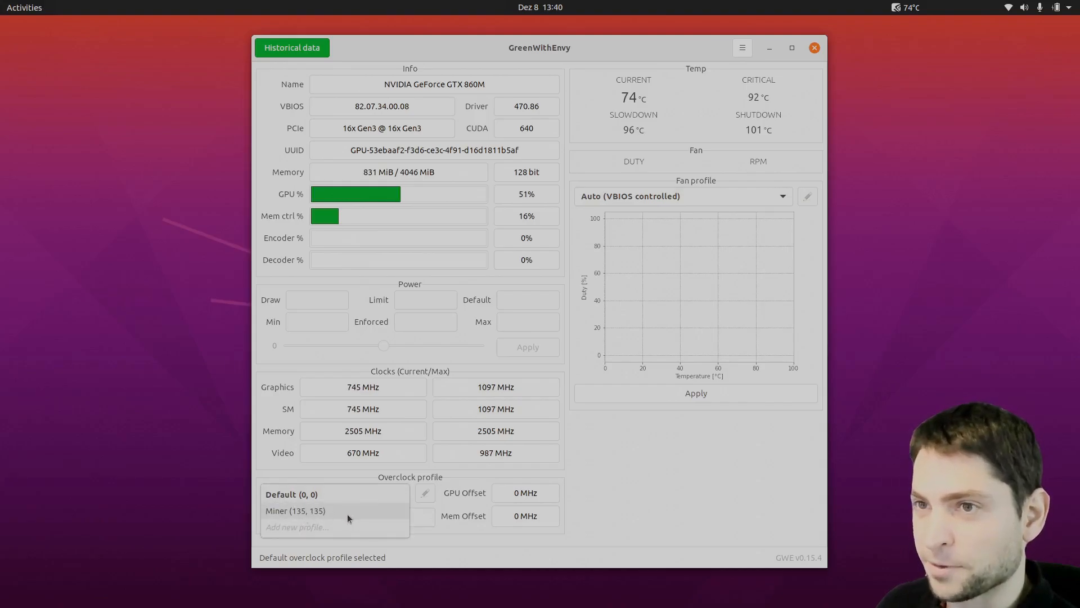
pyautogui.click(635, 475)
# Step: Tile GreenWithEnvy and a new terminal side by side, each filling half of the screen
pyautogui.moveTo(545, 47); pyautogui.dragTo(1078, 79)
pyautogui.press('super')
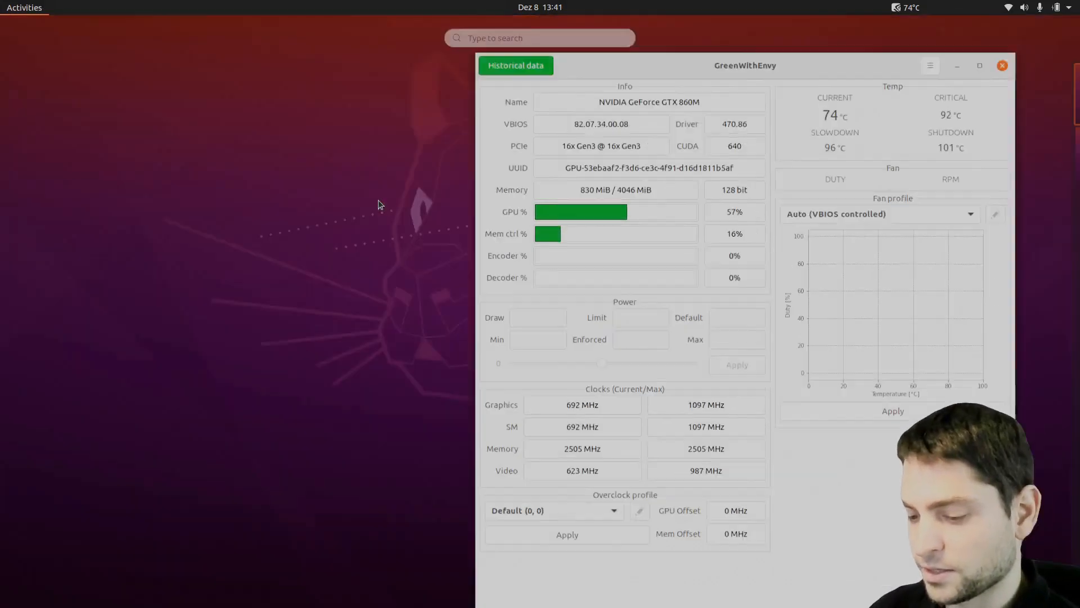
pyautogui.write('ter')
pyautogui.press('Return')
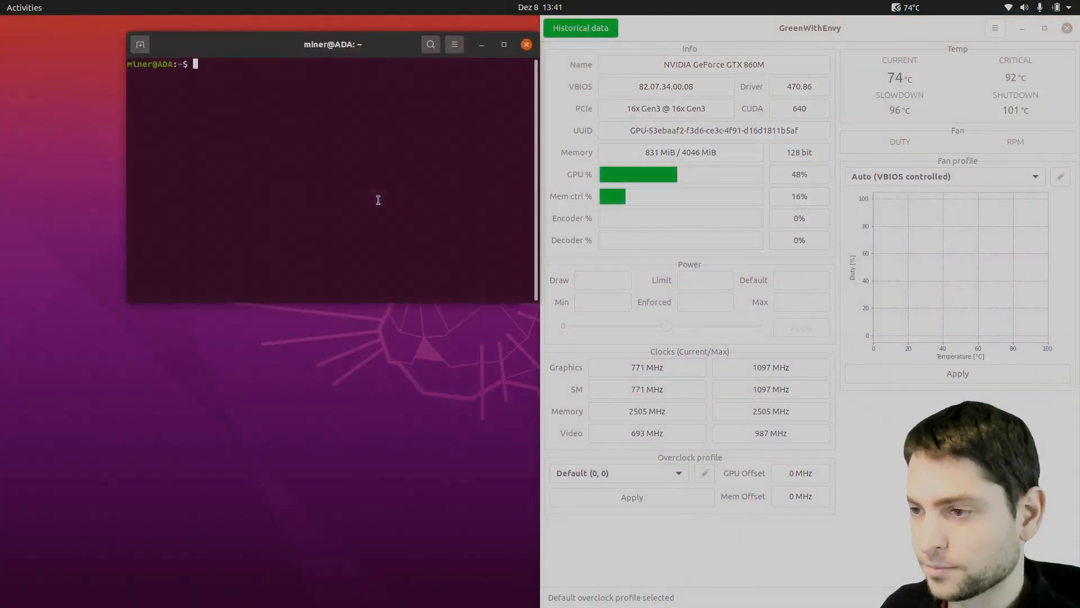
pyautogui.press('super+Left')
# Step: Change to Downloads/gminer_2_70_linux64 in the terminal and start mining with ./mine_etc.sh
pyautogui.write('cd Dow')
pyautogui.press('Tab')
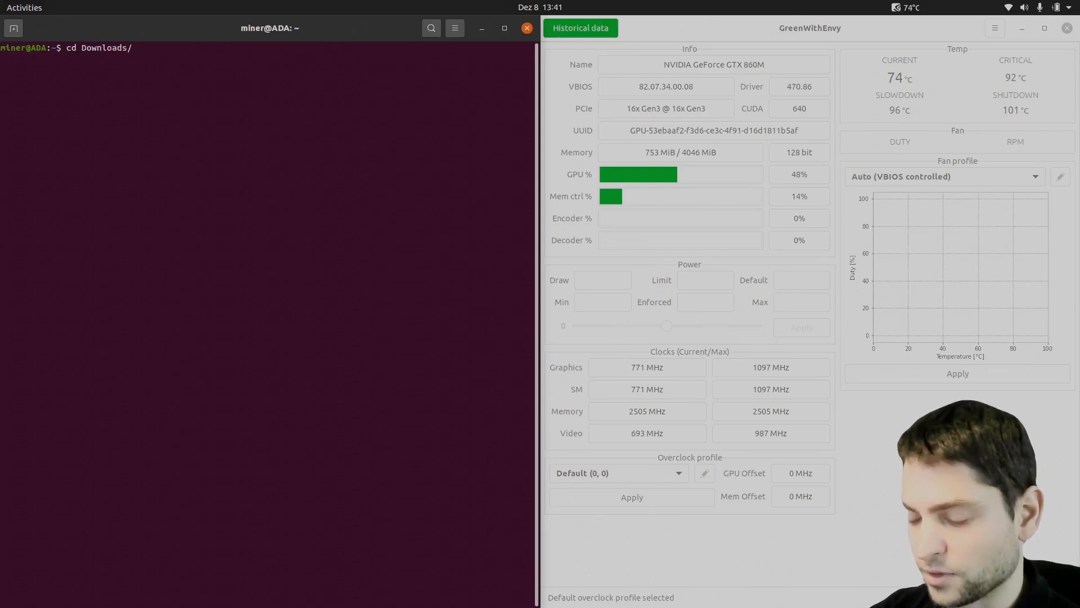
pyautogui.write('gm')
pyautogui.press('Tab')
pyautogui.press('Return')
pyautogui.write('./min')
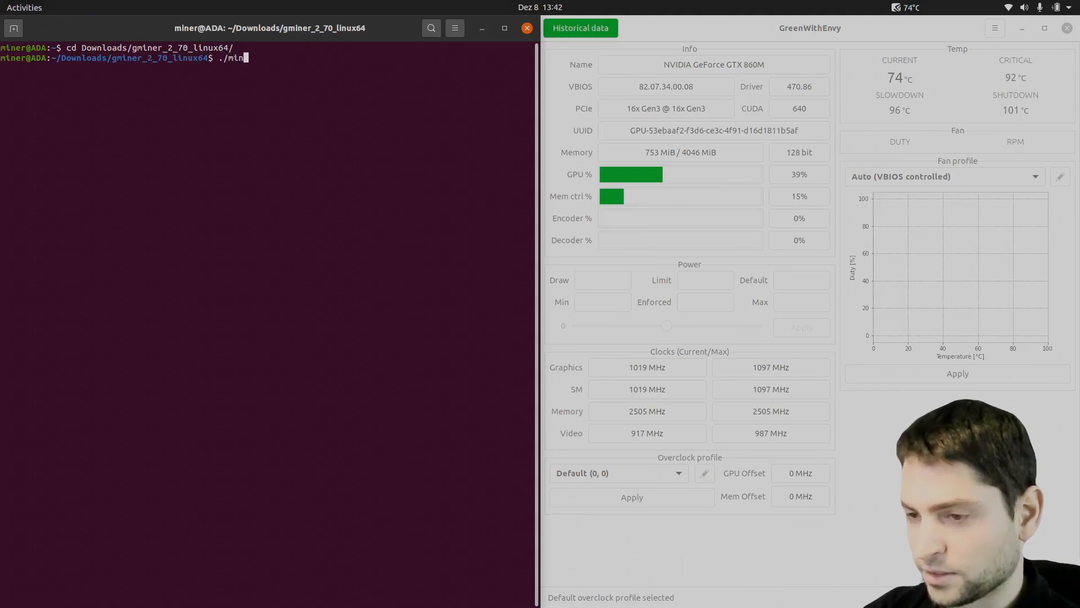
pyautogui.write('e_etc')
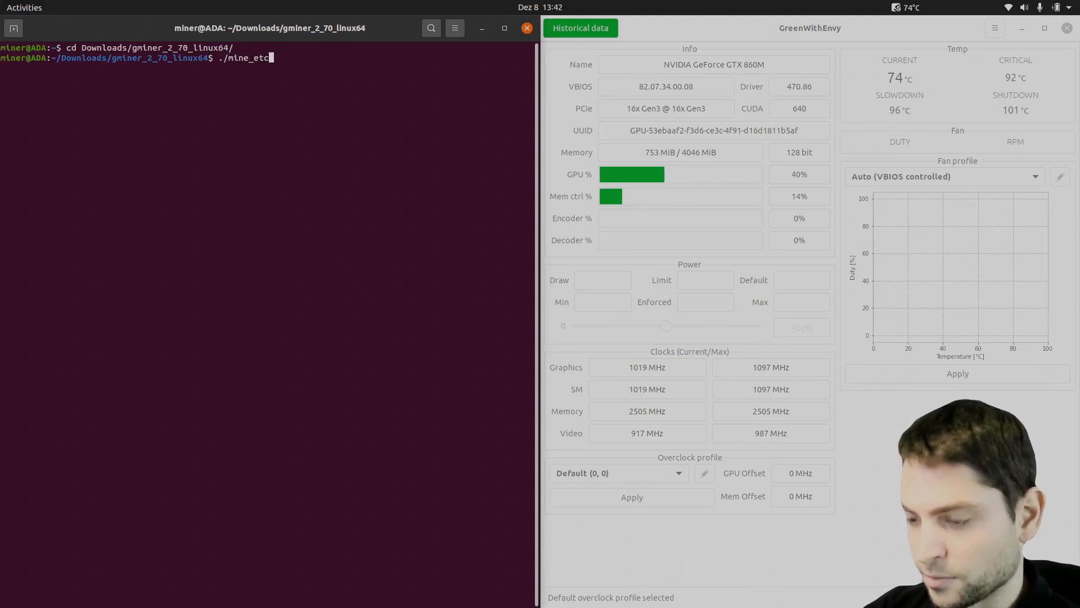
pyautogui.press('Tab')
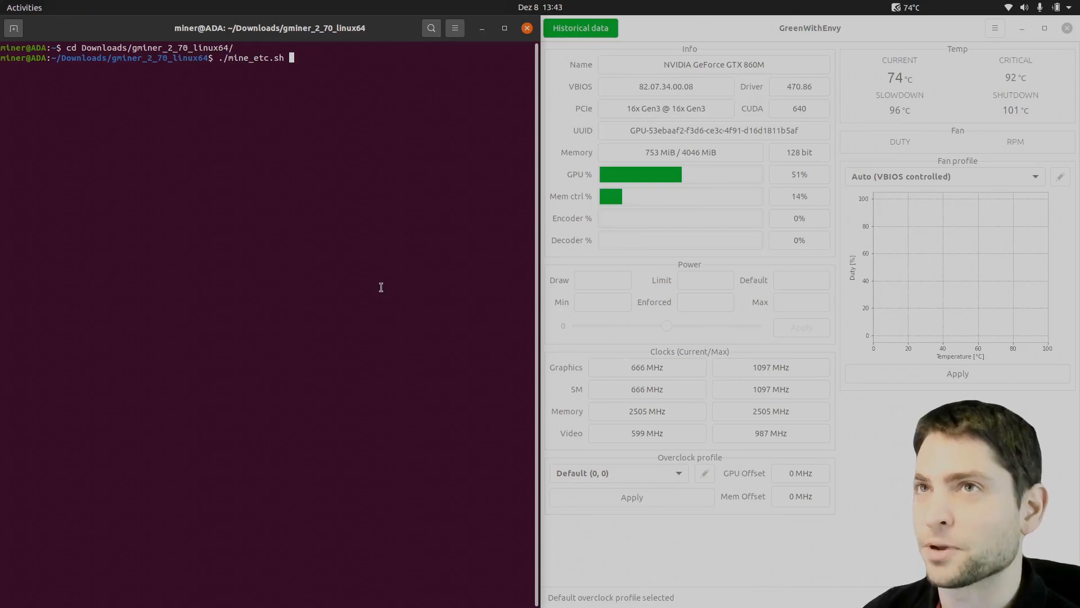
pyautogui.press('Return')
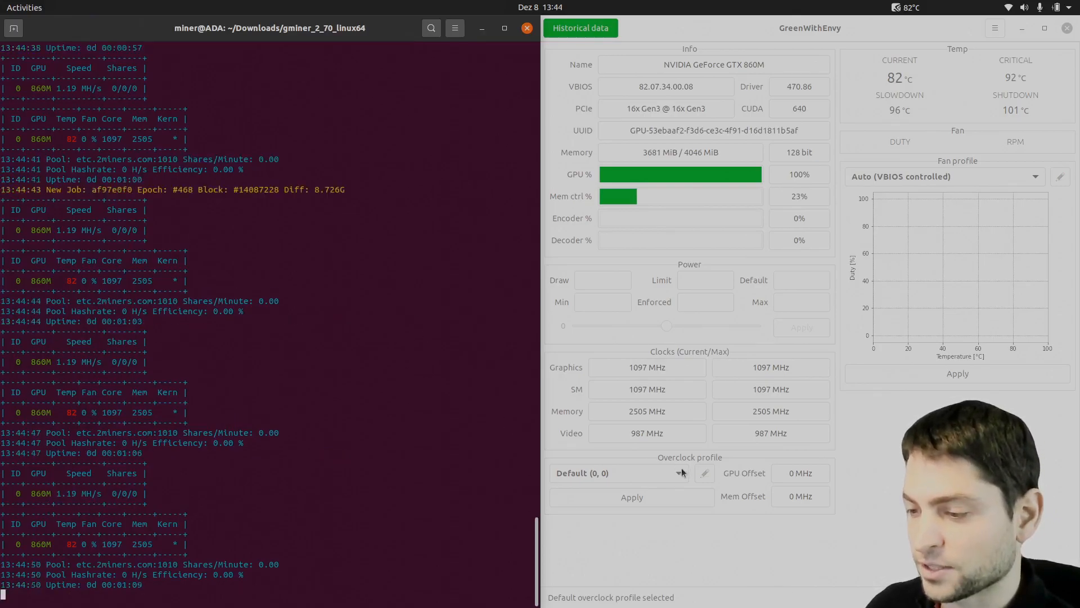
# Step: Apply the Miner (135, 135) overclock profile and place the historical data window over the terminal
pyautogui.click(681, 468)
pyautogui.click(609, 492)
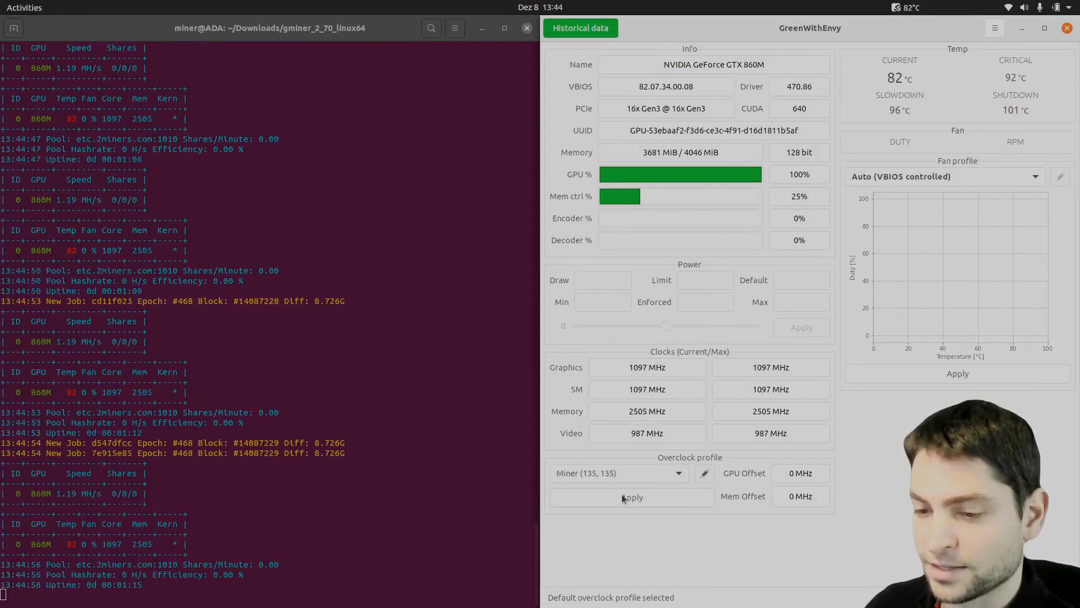
pyautogui.click(626, 496)
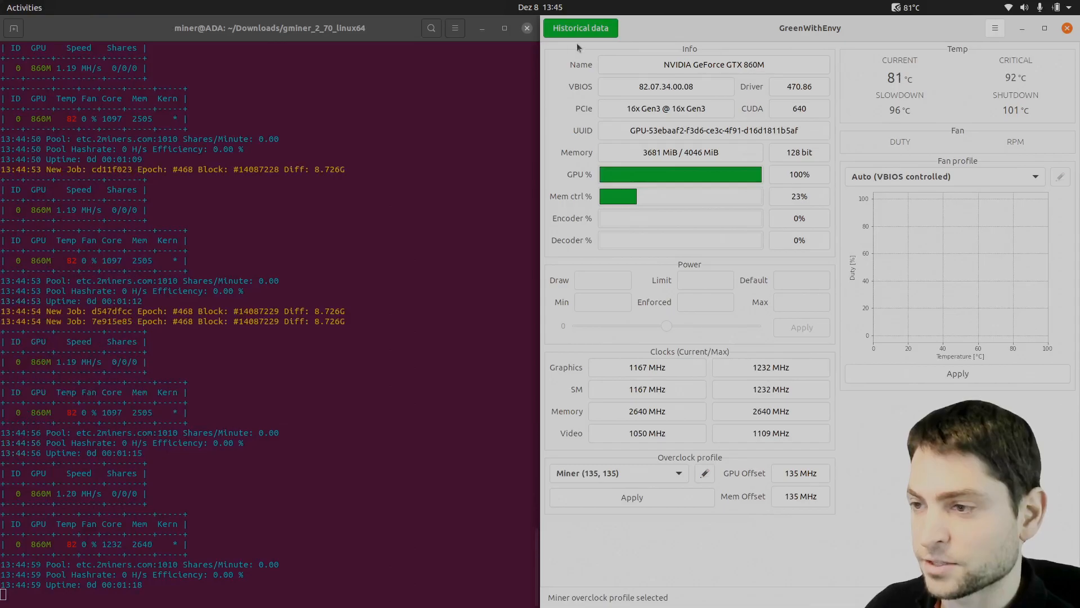
pyautogui.click(580, 29)
pyautogui.moveTo(805, 25); pyautogui.dragTo(396, 89)
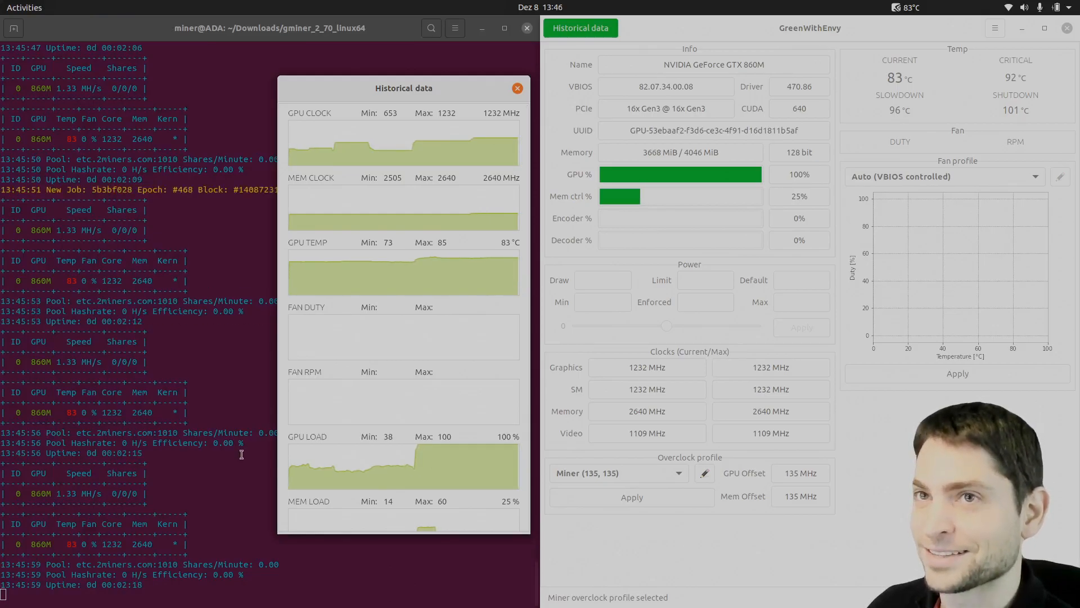
# Step: Switch the GPU back to the Default (0, 0) overclock profile and apply it
pyautogui.click(666, 478)
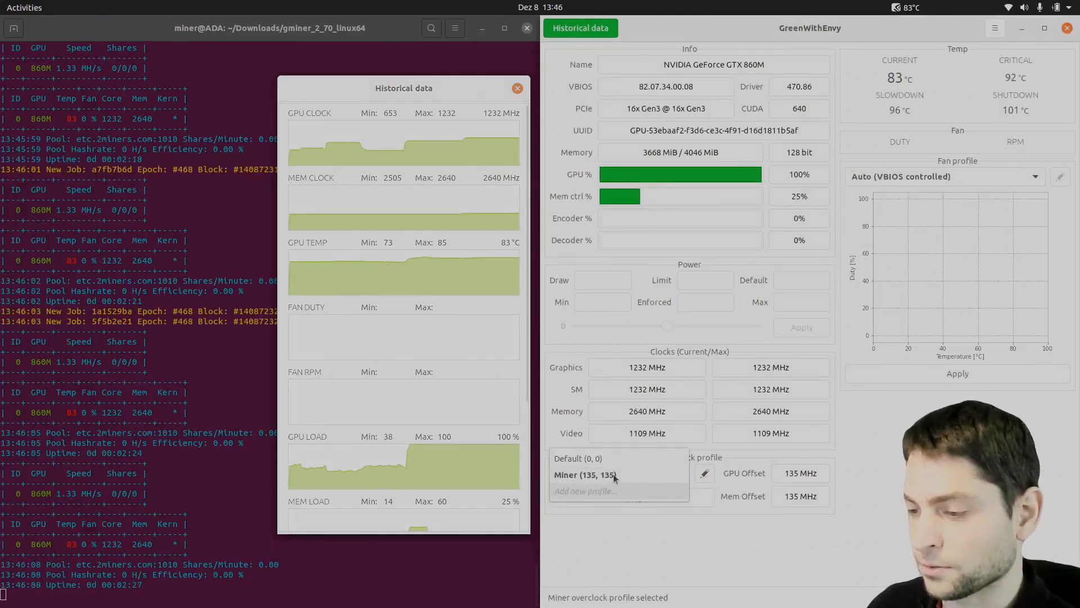
pyautogui.click(578, 457)
pyautogui.click(643, 499)
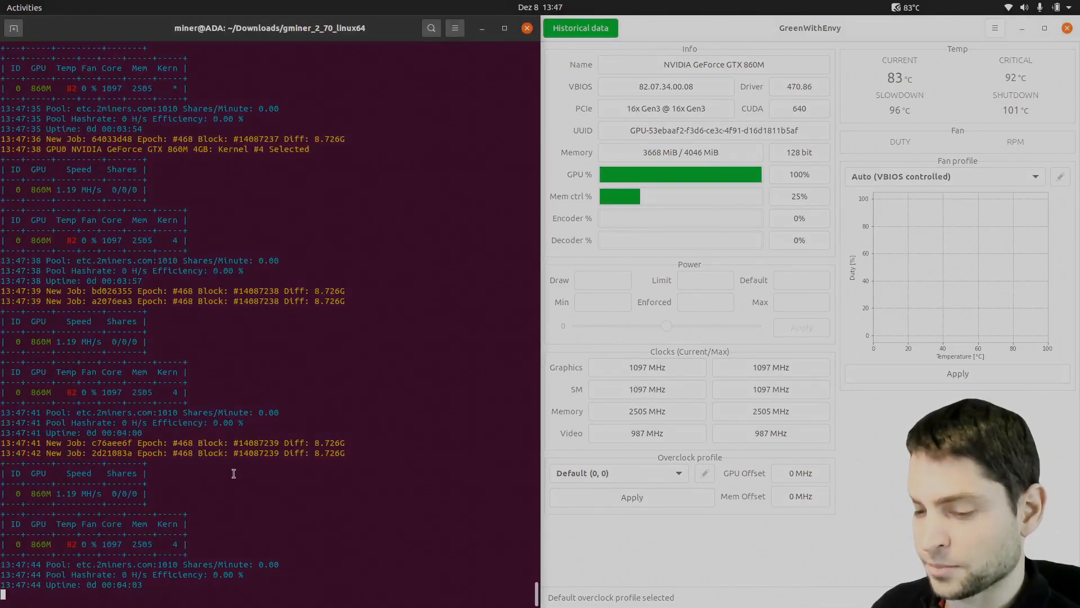
# Step: Stop the running miner, review the historical GPU clock, temperature and load charts, and close them
pyautogui.hotkey('ctrl', 'c')
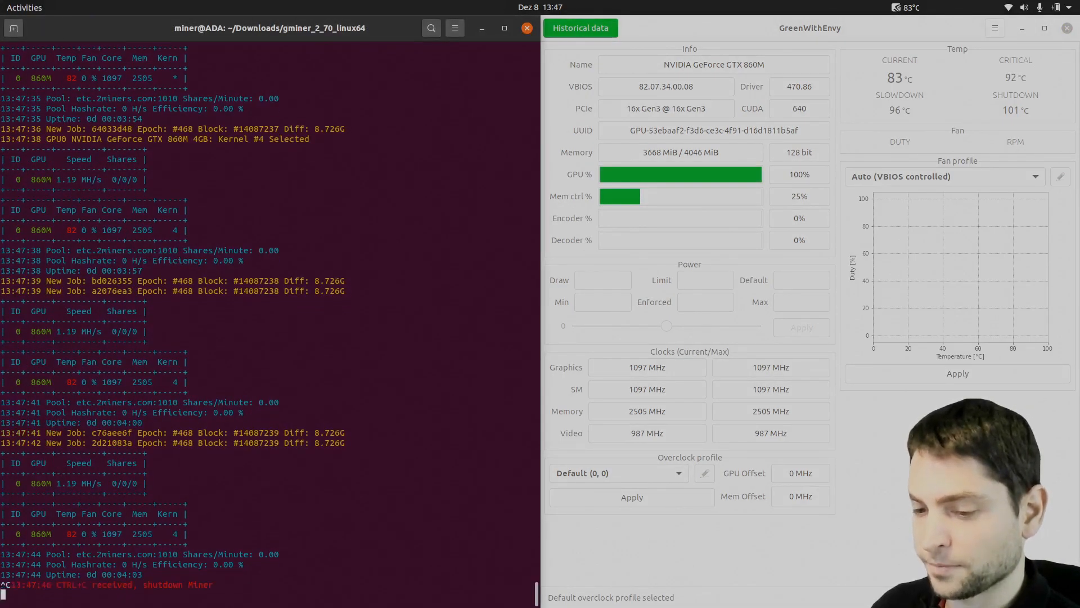
pyautogui.click(581, 28)
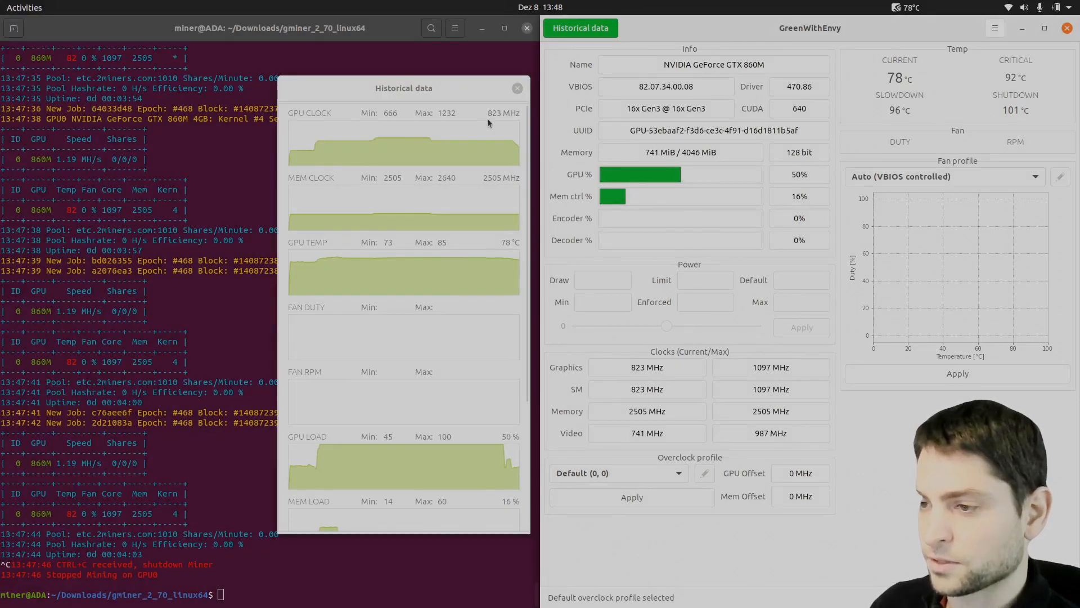
pyautogui.click(519, 87)
# Step: Start a new overclock profile and try offsets of 135 MHz for the GPU and 2338 MHz for the memory
pyautogui.click(656, 471)
pyautogui.click(599, 506)
pyautogui.moveTo(781, 311); pyautogui.dragTo(876, 309)
pyautogui.moveTo(805, 355); pyautogui.dragTo(875, 349)
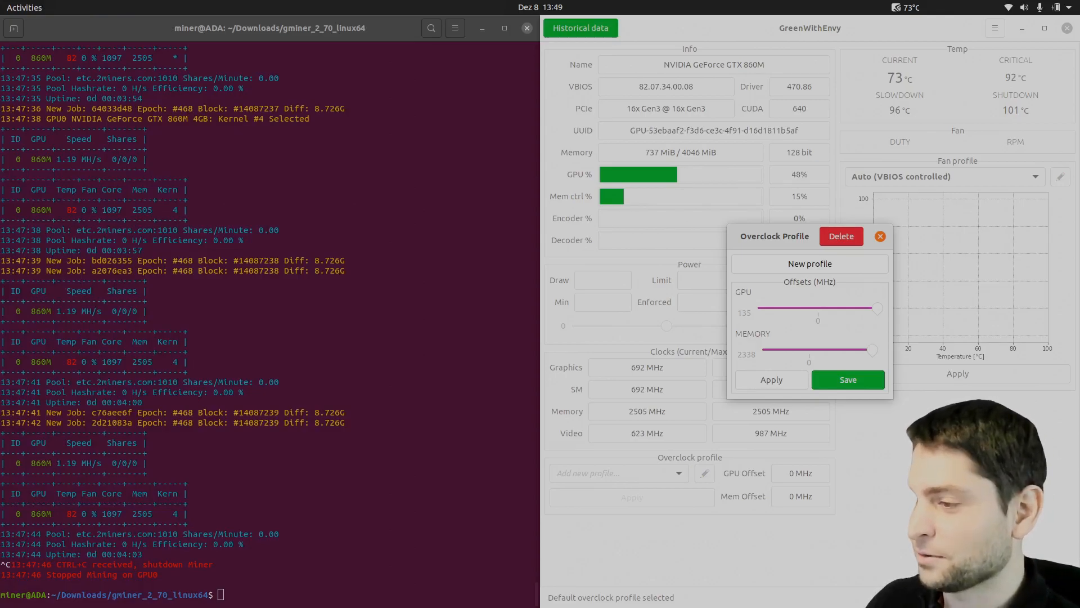
# Step: Switch to Files, check the Show Hidden Files option, and go to the .var/app folder in Home
pyautogui.press('super')
pyautogui.write('file')
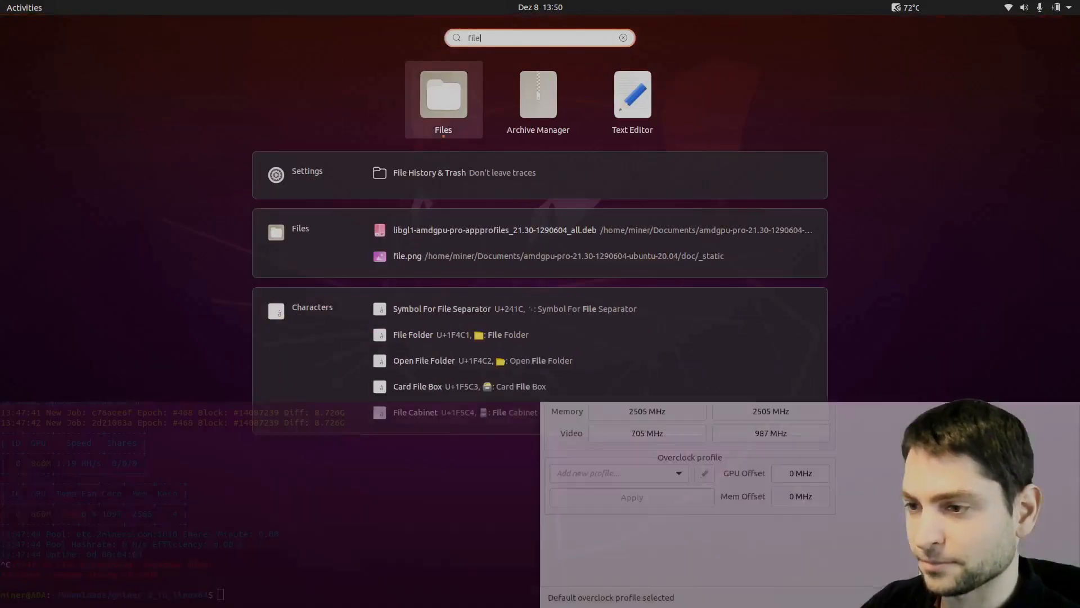
pyautogui.press('Return')
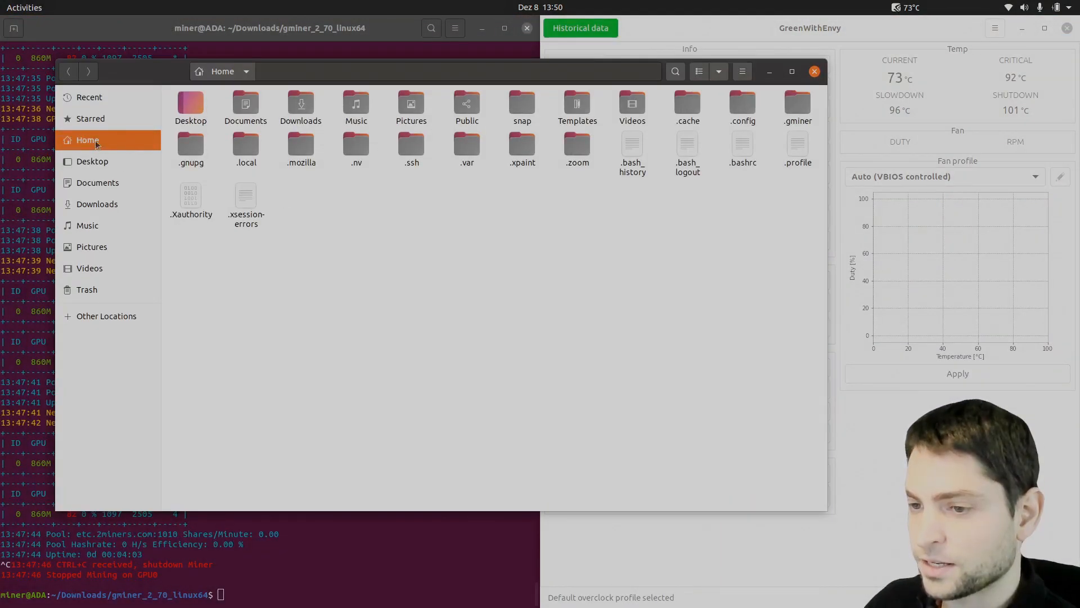
pyautogui.click(744, 72)
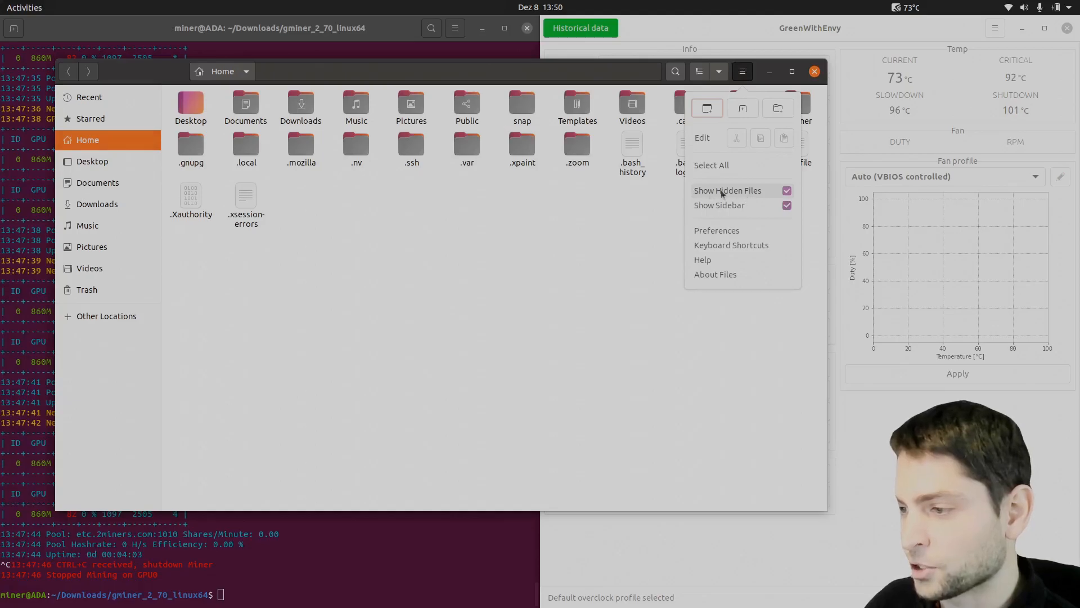
pyautogui.click(489, 207)
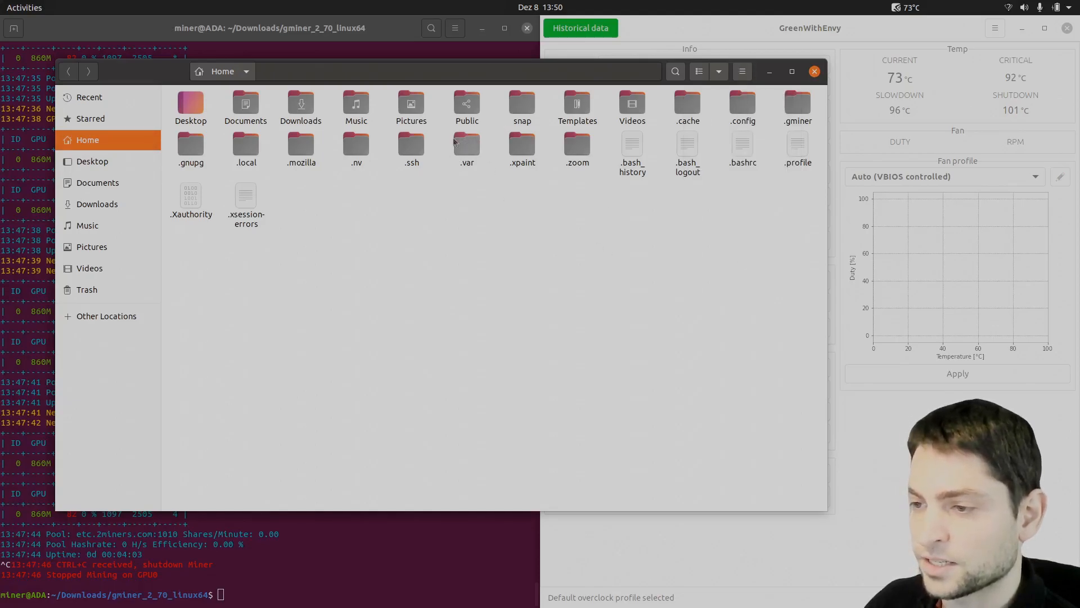
pyautogui.doubleClick(468, 145)
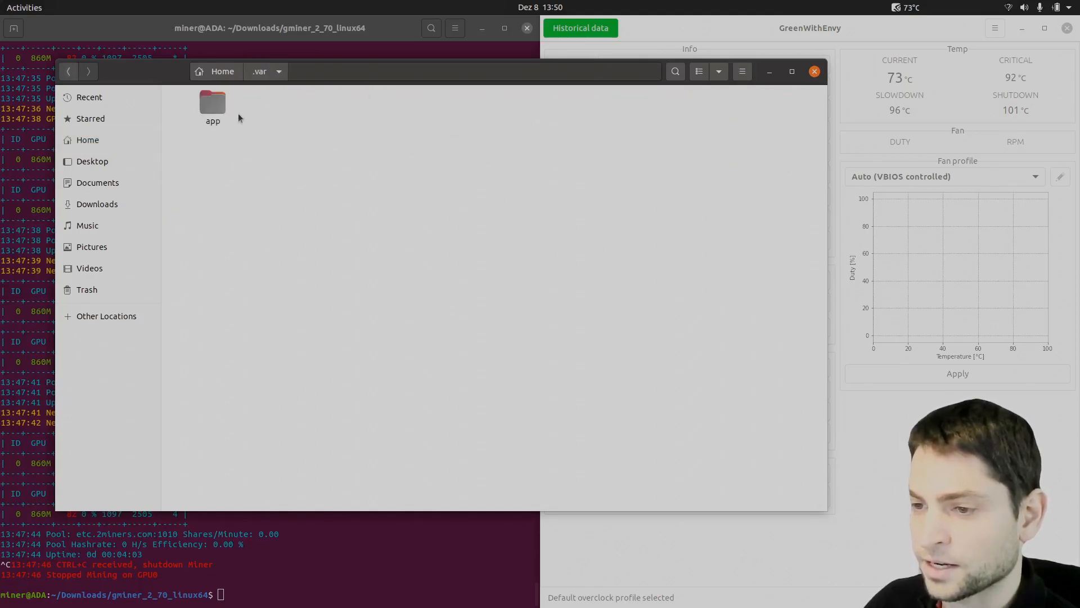
pyautogui.doubleClick(220, 104)
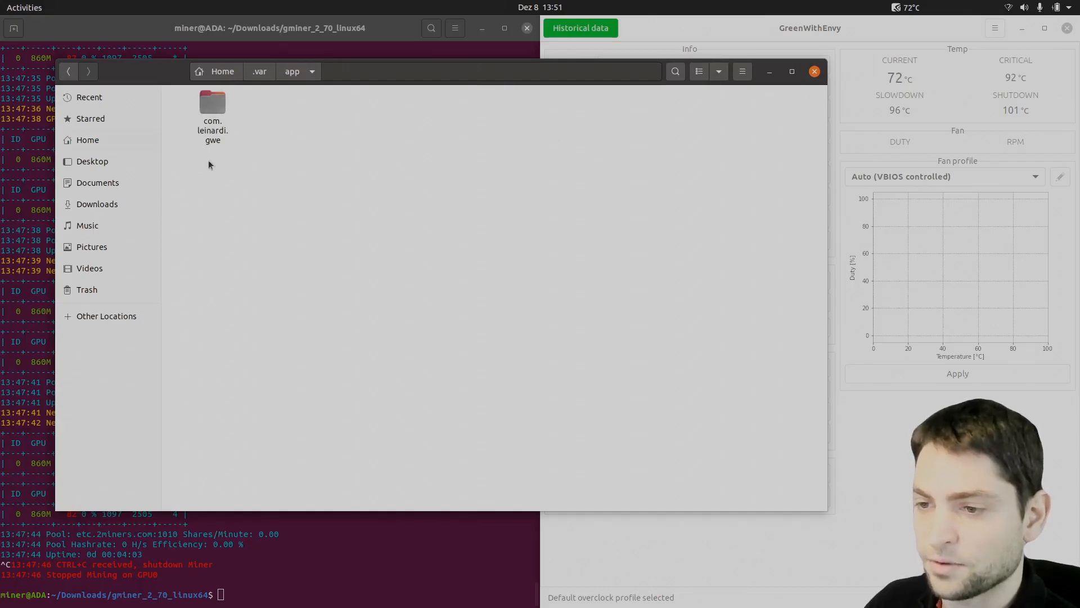
# Step: Permanently delete the com.leinardi.gwe folder from .var/app
pyautogui.click(217, 100)
pyautogui.hotkey('shift', 'Delete')
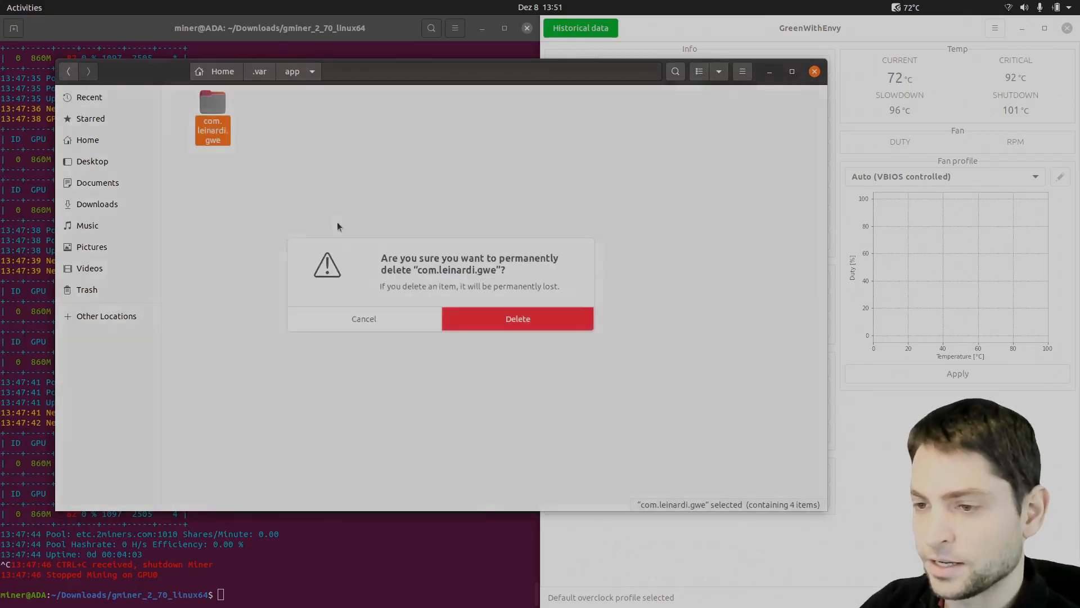
pyautogui.press('Return')
# Step: Quit and relaunch GreenWithEnvy, move its window clear of the terminal, and open the list of overclock profiles
pyautogui.click(912, 8)
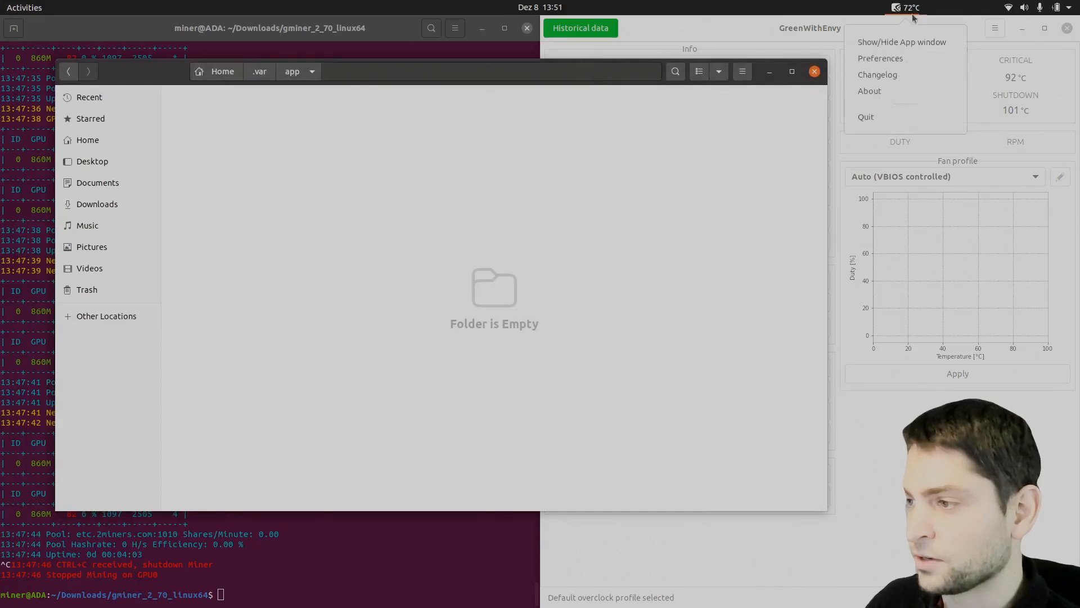
pyautogui.click(893, 117)
pyautogui.press('super')
pyautogui.write('grl')
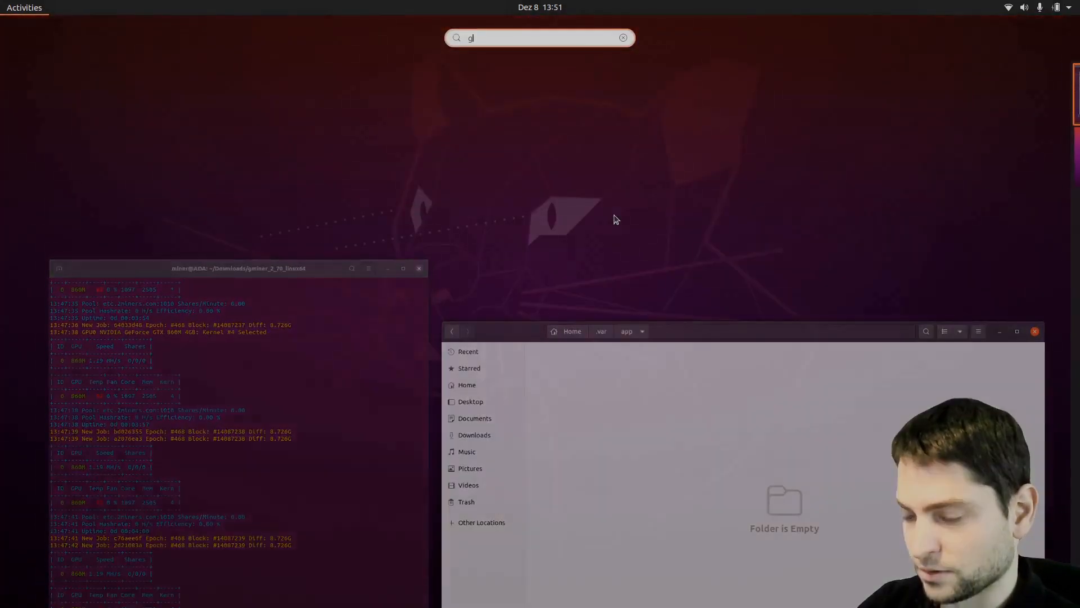
pyautogui.write('e')
pyautogui.press('Return')
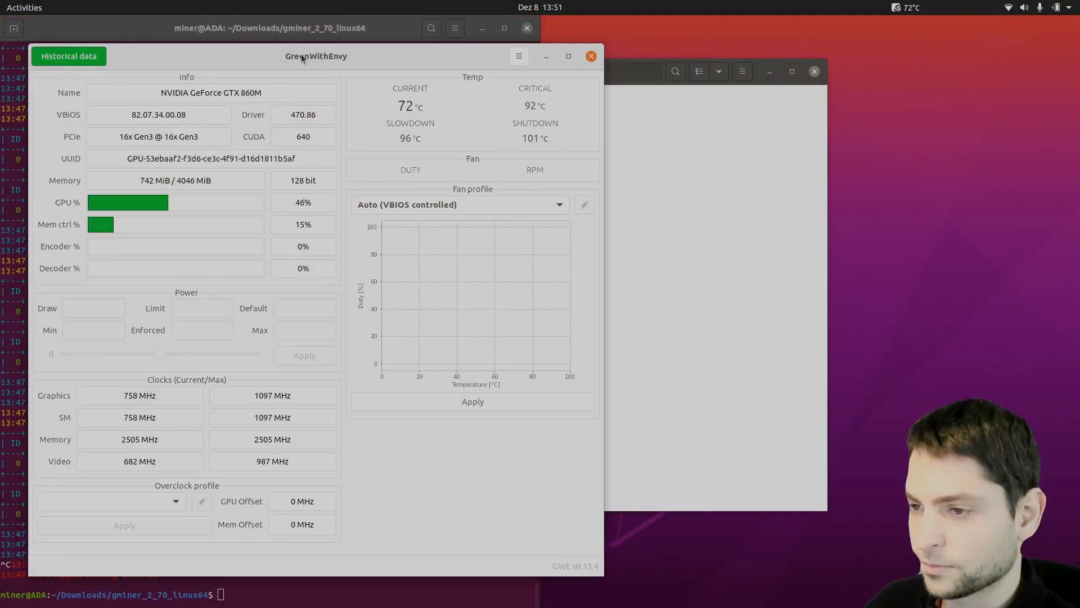
pyautogui.moveTo(302, 54); pyautogui.dragTo(544, 52)
pyautogui.click(367, 500)
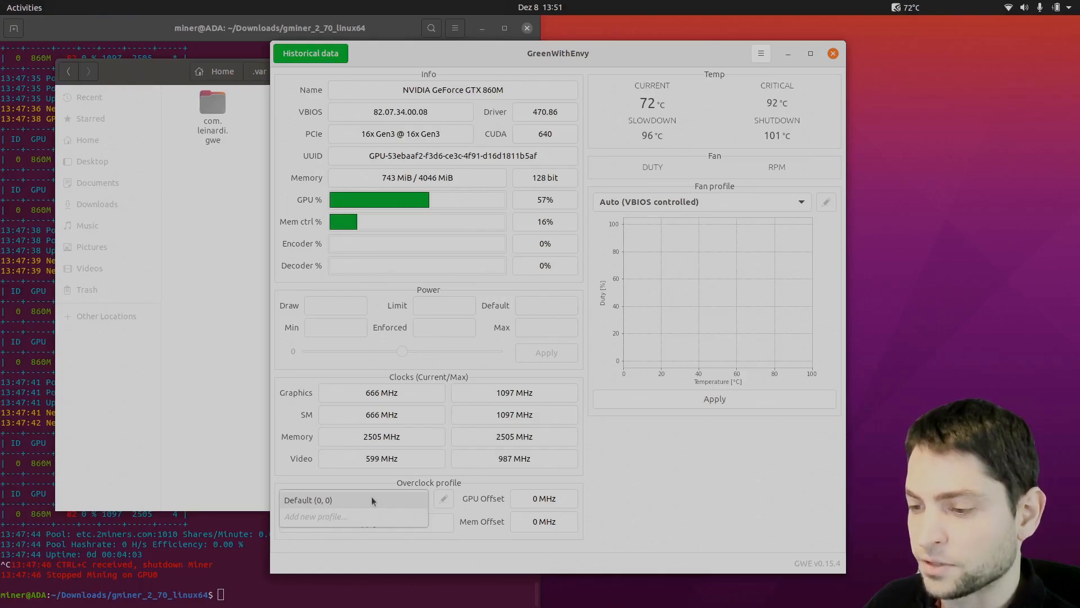